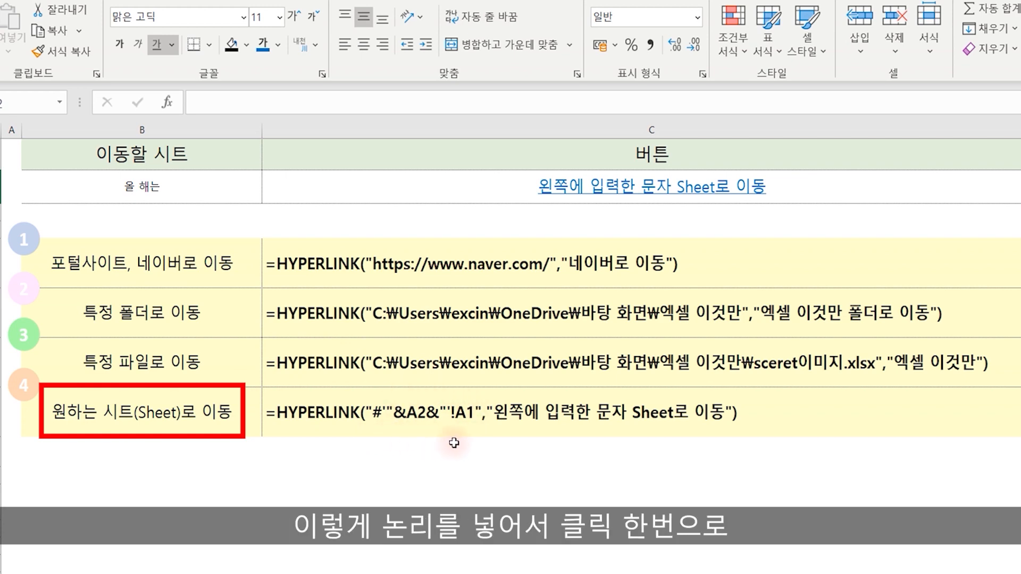
Follow the link to the 올 해는 sheet and return through its go back! link.
{"action": "left_click", "coordinate": [656, 191]}
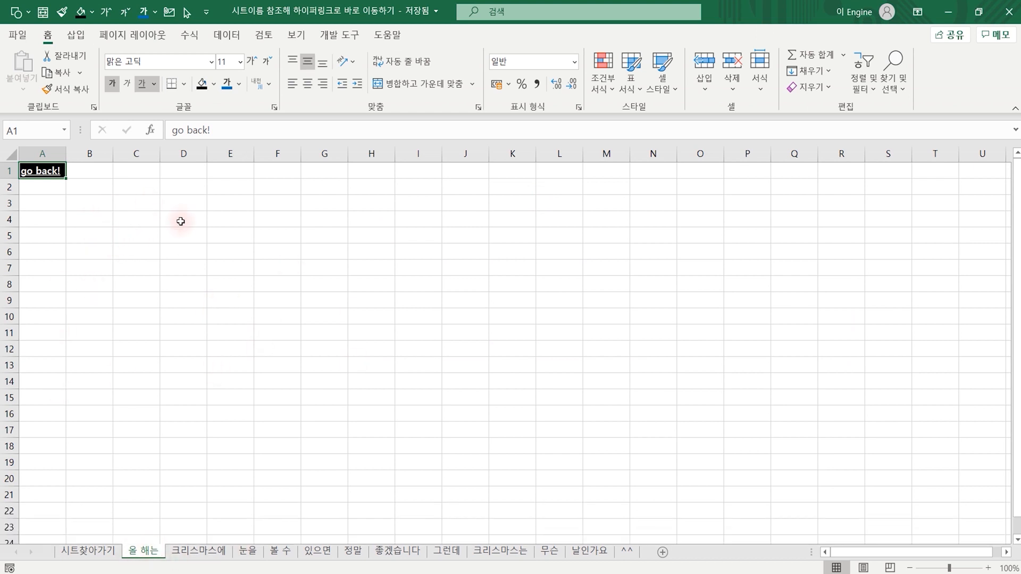
{"action": "left_click", "coordinate": [40, 171]}
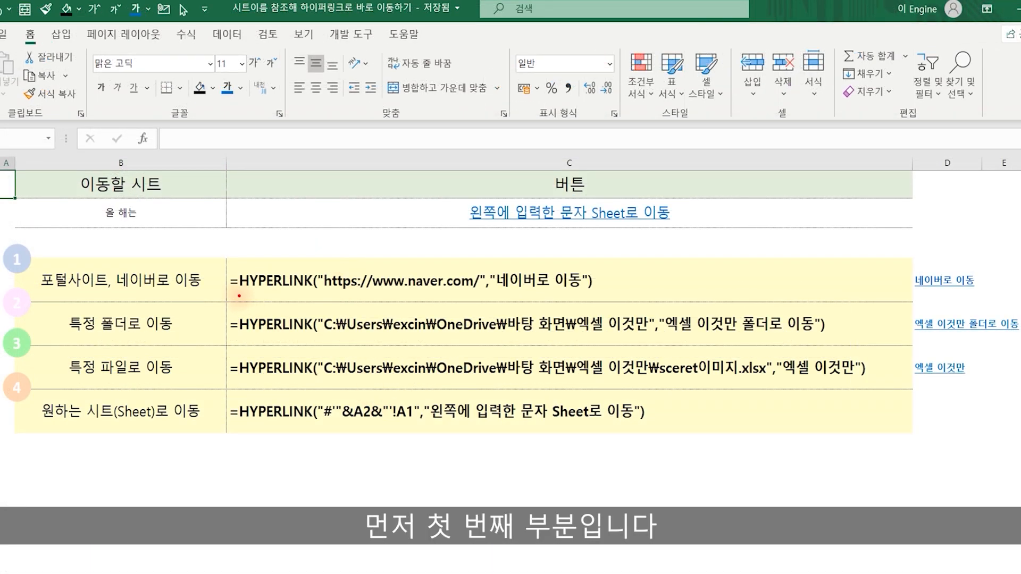
Examine the example HYPERLINK formulas, focusing on their two comma-separated arguments and the quotation marks around each.
{"action": "left_click_drag", "start_coordinate": [239, 296], "coordinate": [313, 290]}
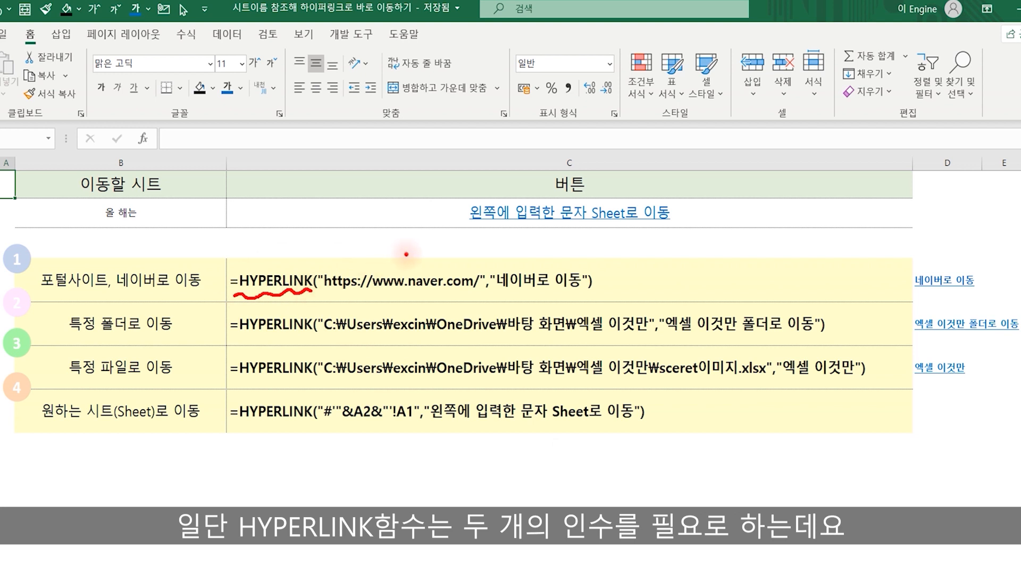
{"action": "left_click_drag", "start_coordinate": [406, 255], "coordinate": [398, 268]}
{"action": "left_click_drag", "start_coordinate": [529, 258], "coordinate": [561, 267]}
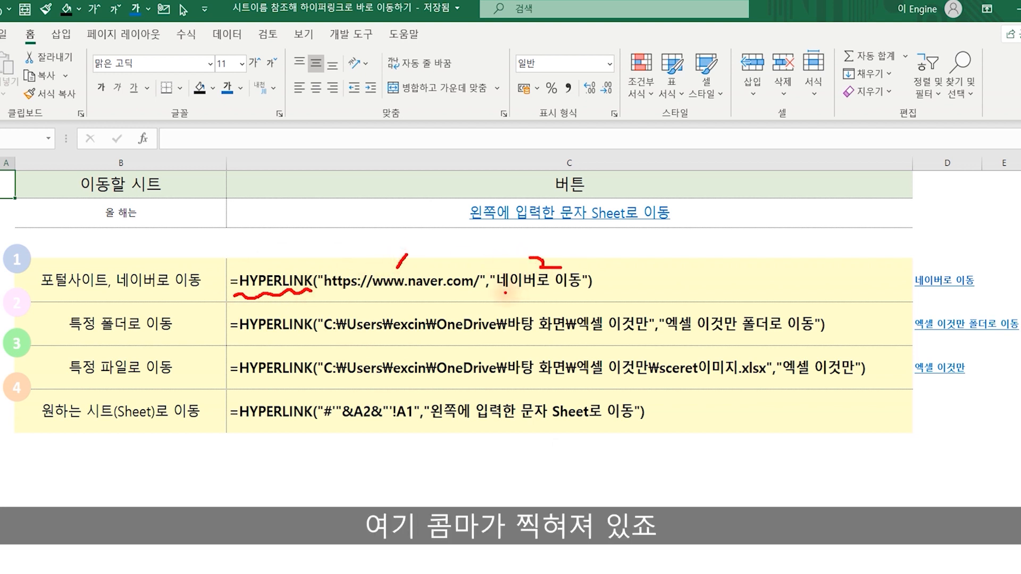
{"action": "mouse_move", "coordinate": [479, 289]}
{"action": "left_mouse_down"}
{"action": "mouse_move", "coordinate": [491, 296]}
{"action": "mouse_move", "coordinate": [490, 286]}
{"action": "left_mouse_up"}
{"action": "left_click_drag", "start_coordinate": [317, 269], "coordinate": [318, 286]}
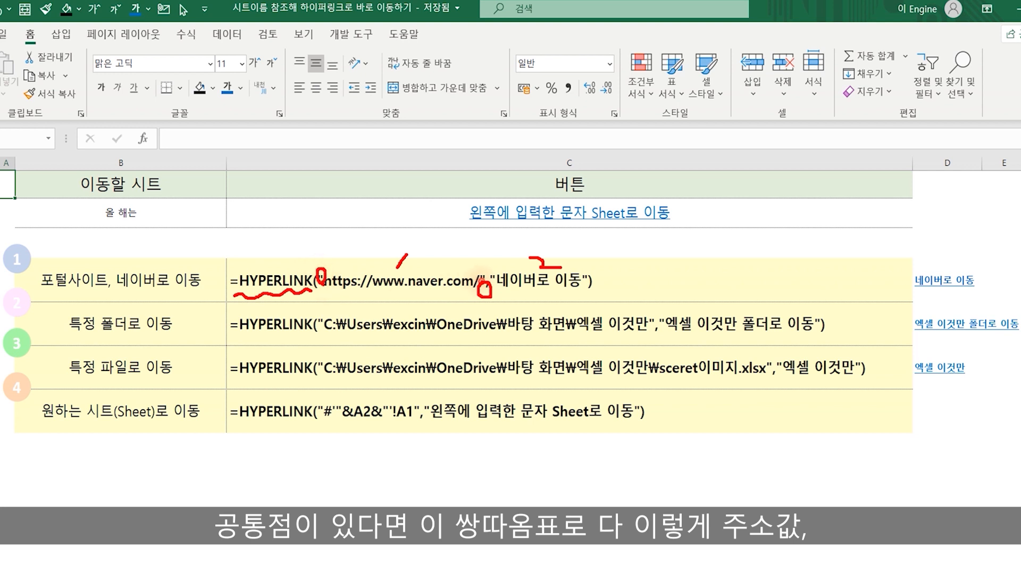
{"action": "mouse_move", "coordinate": [321, 315]}
{"action": "left_mouse_down"}
{"action": "mouse_move", "coordinate": [314, 327]}
{"action": "mouse_move", "coordinate": [325, 312]}
{"action": "left_mouse_up"}
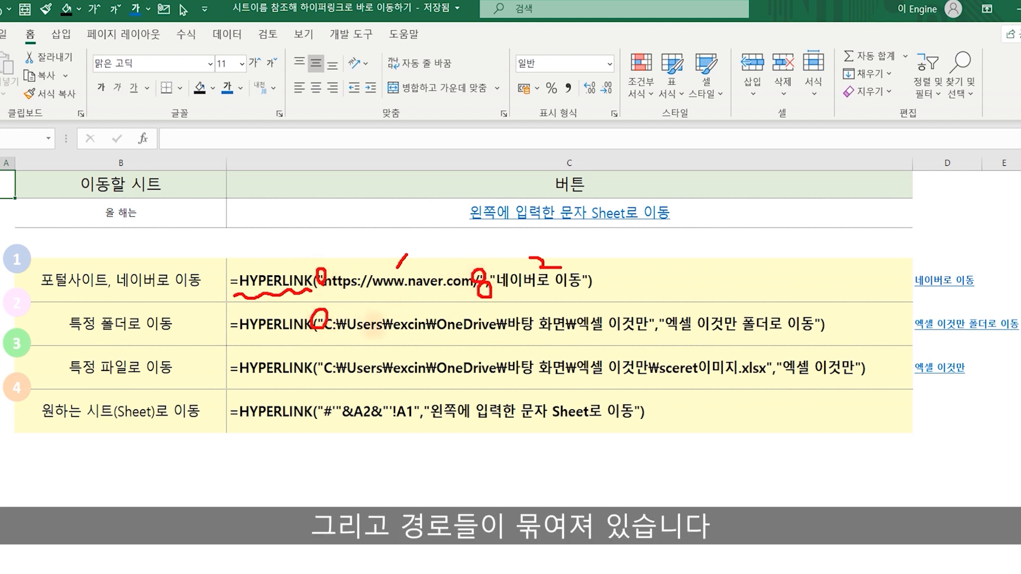
{"action": "left_click_drag", "start_coordinate": [645, 317], "coordinate": [655, 328]}
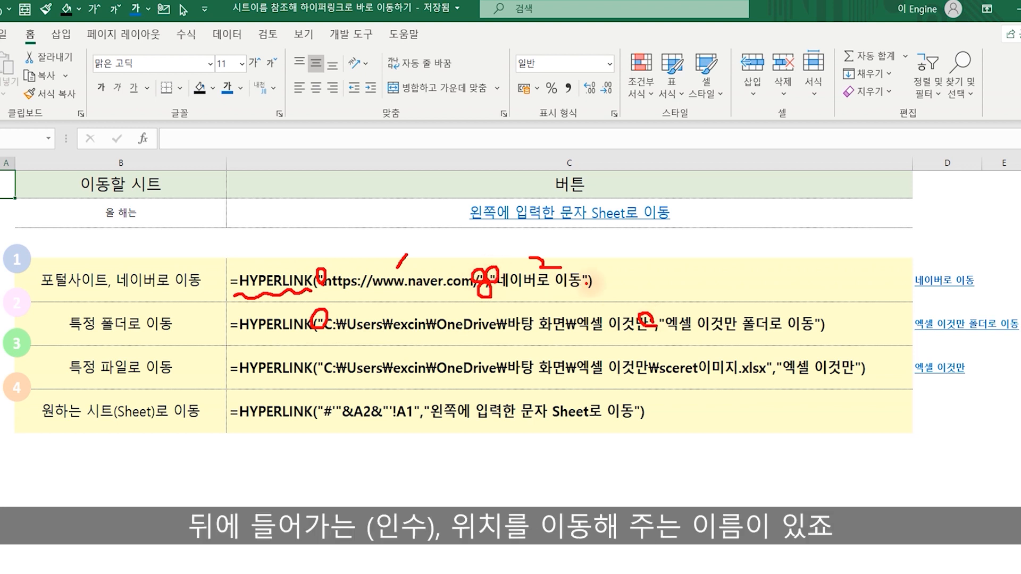
{"action": "left_click_drag", "start_coordinate": [580, 267], "coordinate": [579, 285]}
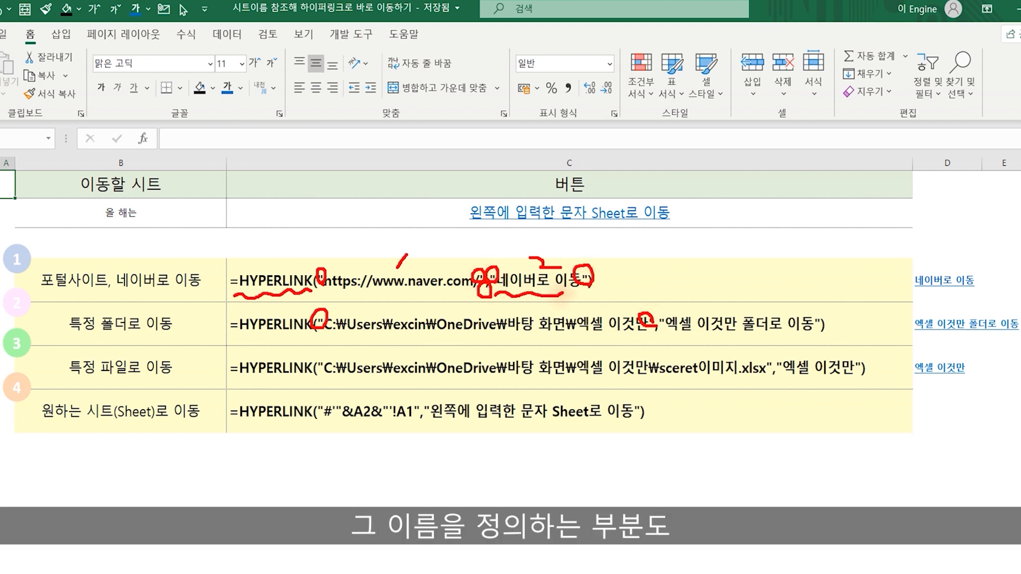
{"action": "left_click_drag", "start_coordinate": [496, 294], "coordinate": [583, 295]}
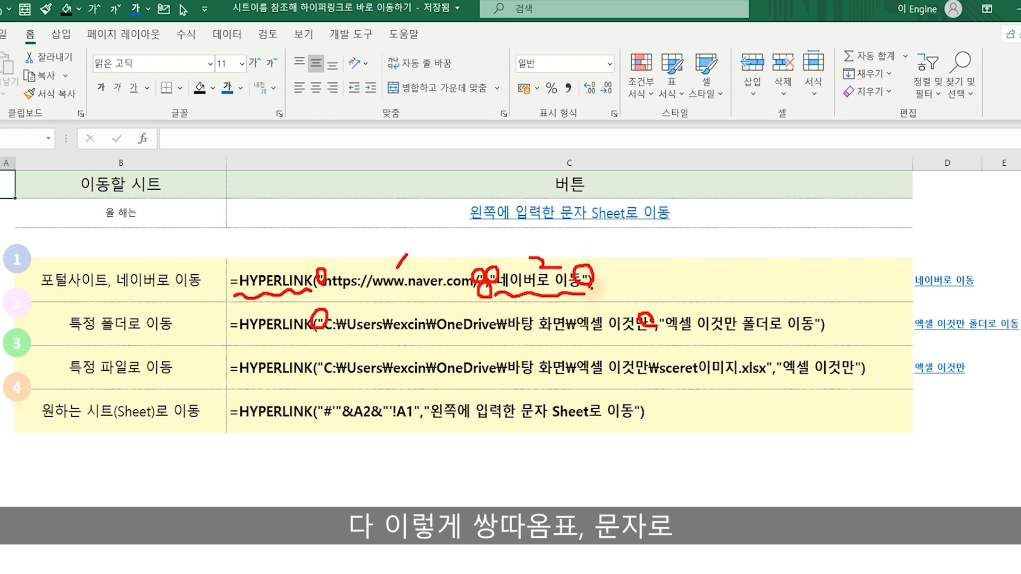
{"action": "left_click_drag", "start_coordinate": [781, 354], "coordinate": [786, 367]}
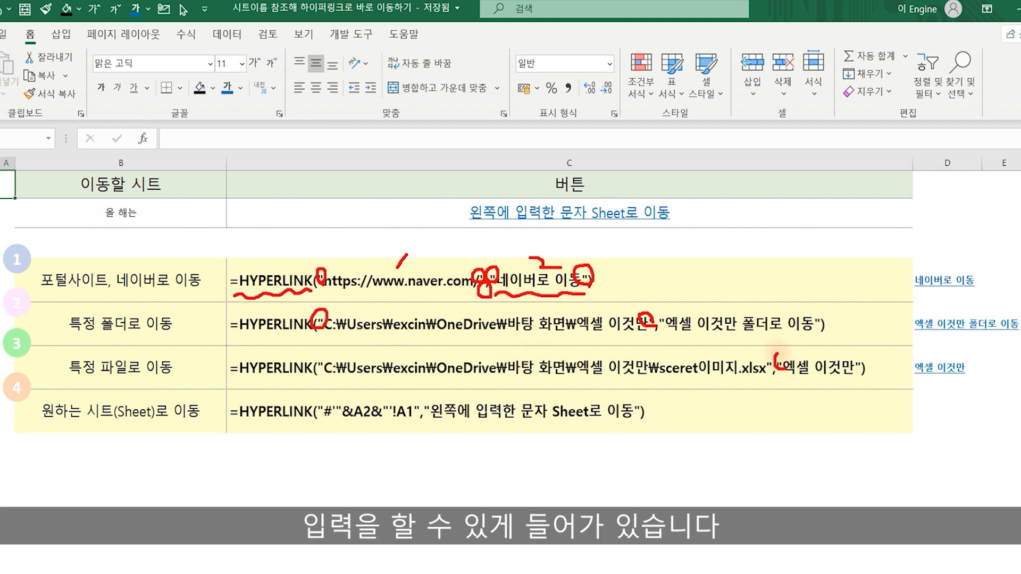
{"action": "left_click_drag", "start_coordinate": [855, 372], "coordinate": [857, 372]}
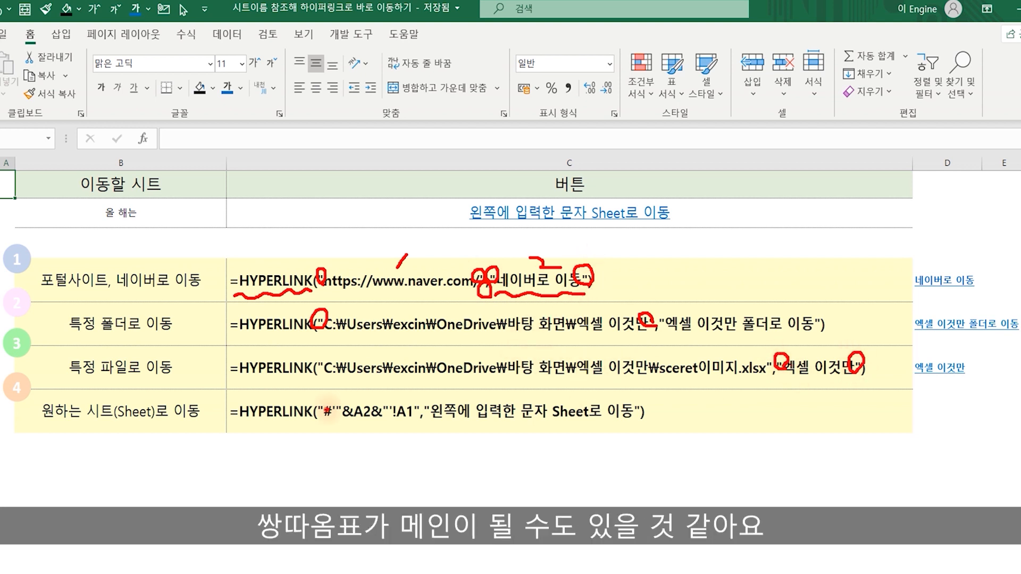
{"action": "left_click_drag", "start_coordinate": [323, 396], "coordinate": [321, 409]}
{"action": "left_click_drag", "start_coordinate": [410, 407], "coordinate": [414, 418]}
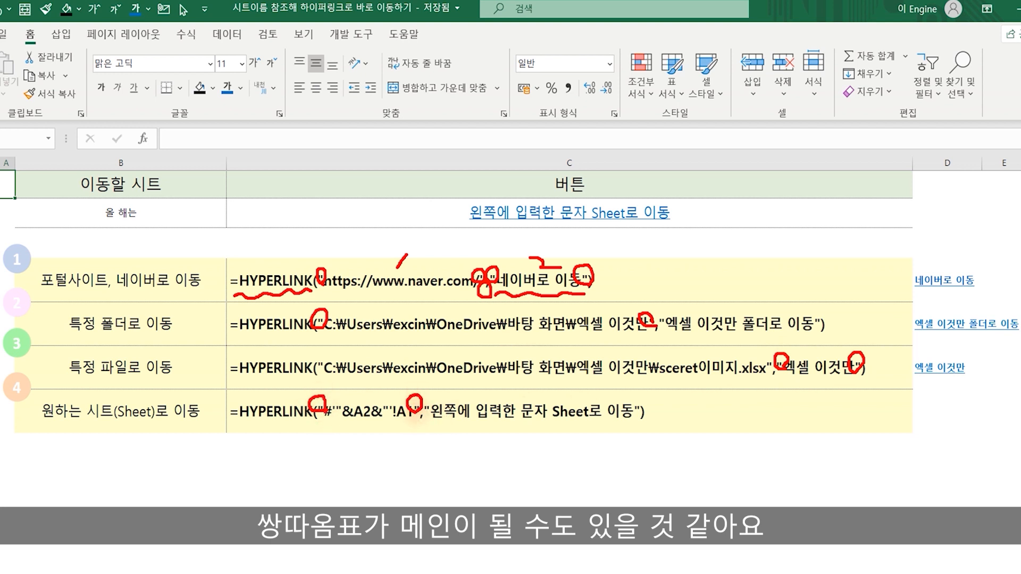
{"action": "key", "text": "Escape"}
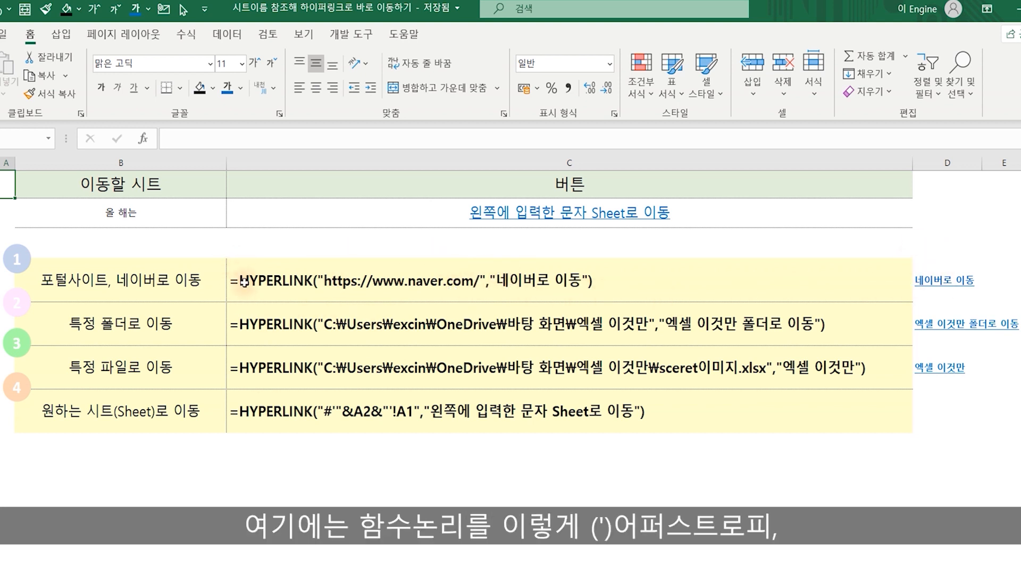
Test the 네이버로 이동 link beside the first example formula and close the web page it opens.
{"action": "left_click", "coordinate": [244, 285]}
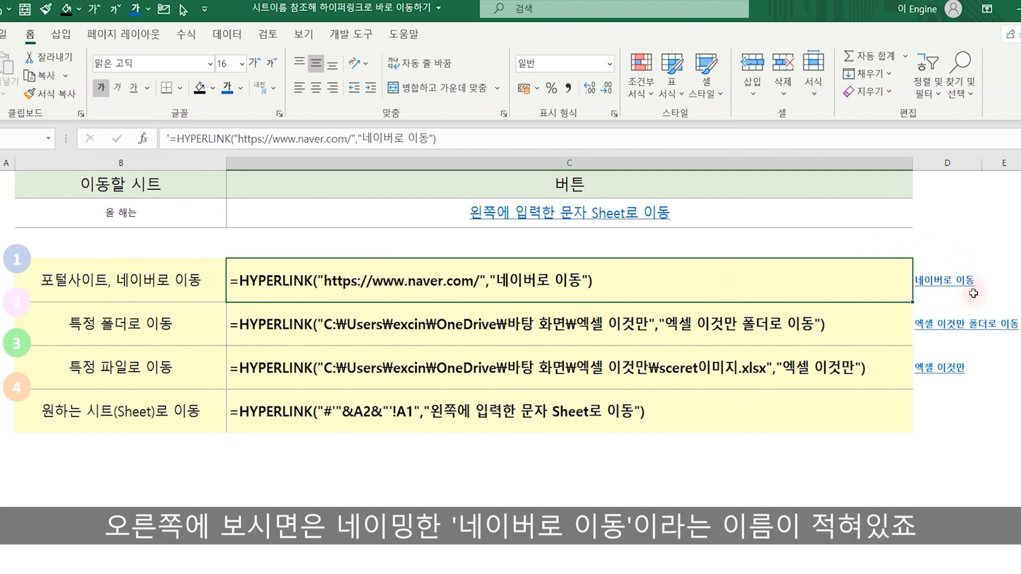
{"action": "left_click", "coordinate": [945, 287]}
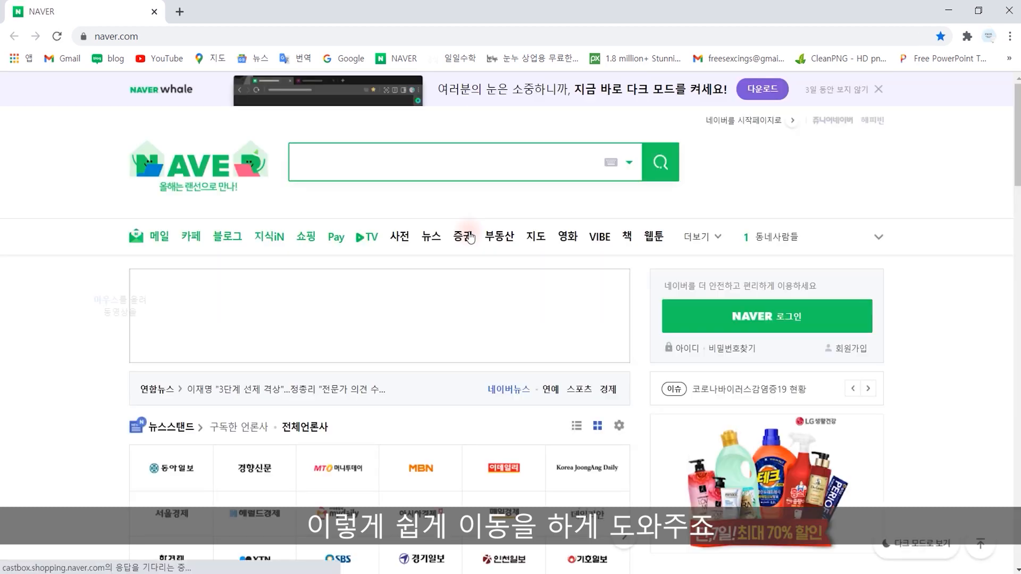
{"action": "left_click", "coordinate": [1009, 10]}
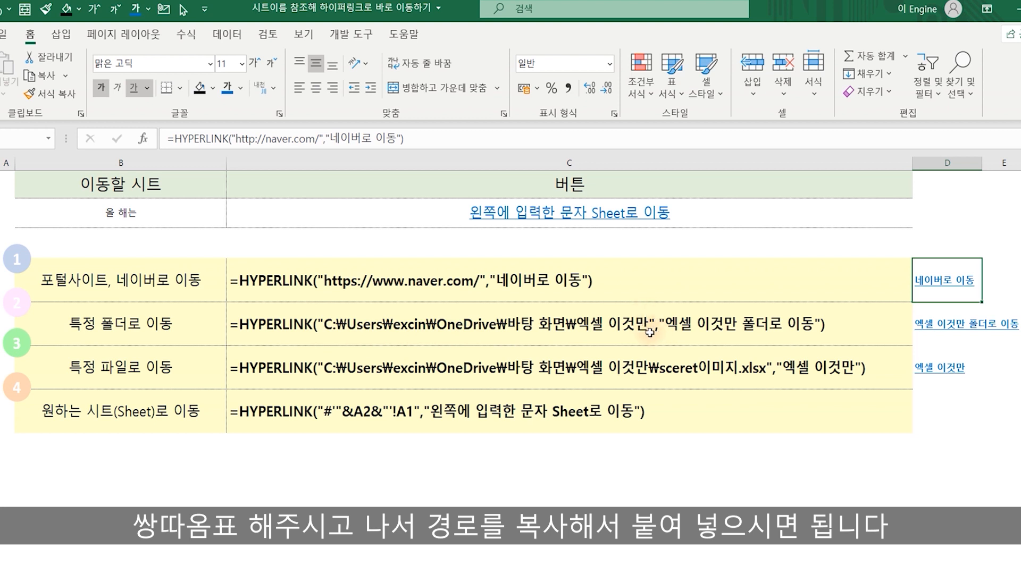
Inspect the folder name 엑셀 이것만 in the folder-link formula, and test its link, closing the folder window.
{"action": "double_click", "coordinate": [587, 325]}
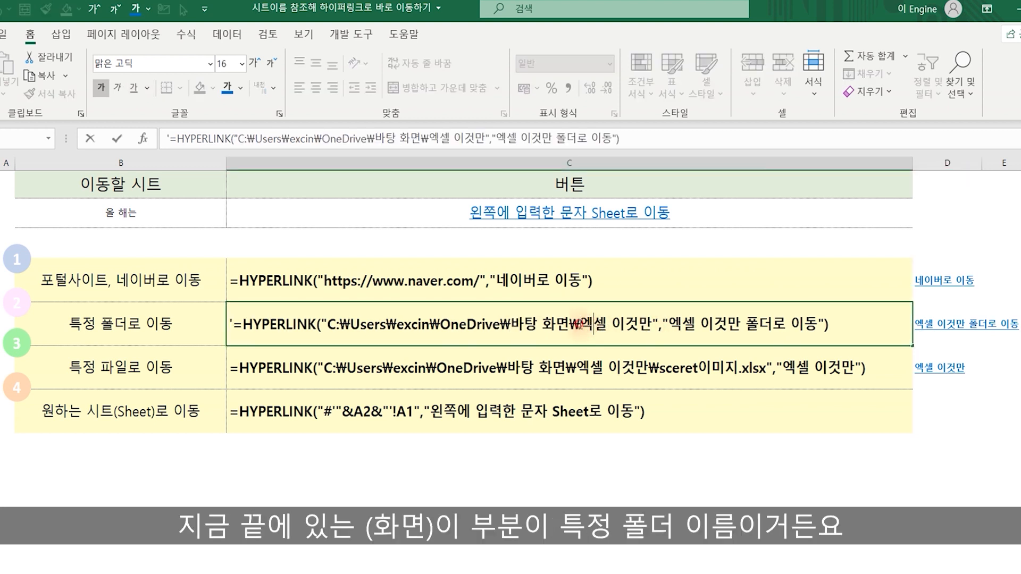
{"action": "left_click_drag", "start_coordinate": [578, 326], "coordinate": [652, 325]}
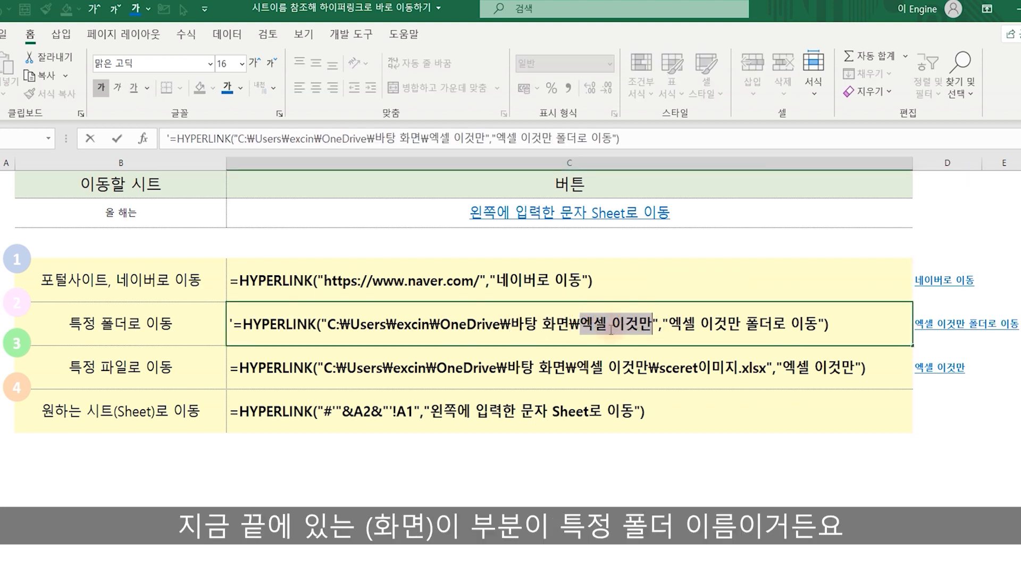
{"action": "left_click", "coordinate": [580, 322]}
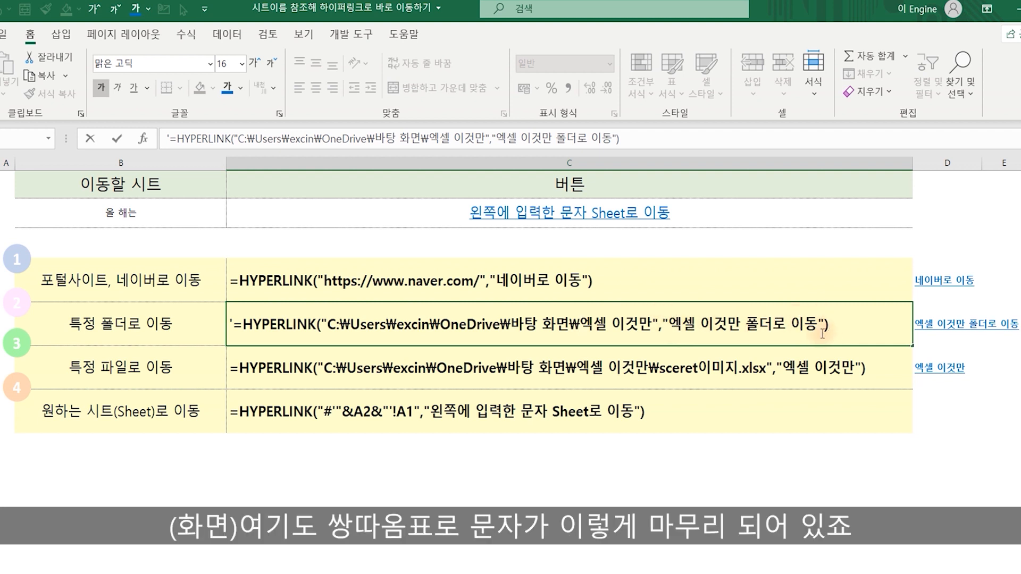
{"action": "key", "text": "Escape"}
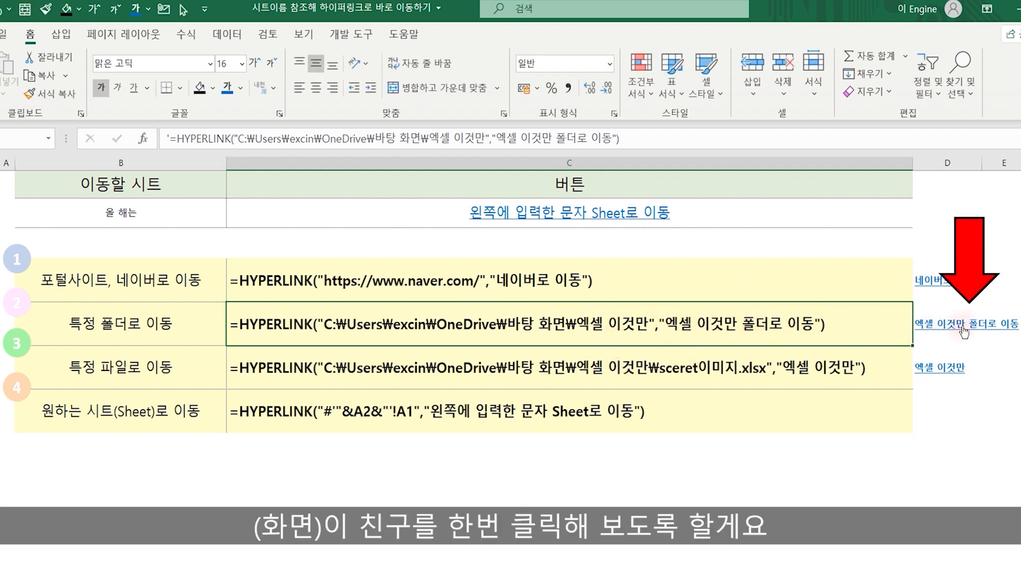
{"action": "left_click", "coordinate": [963, 330]}
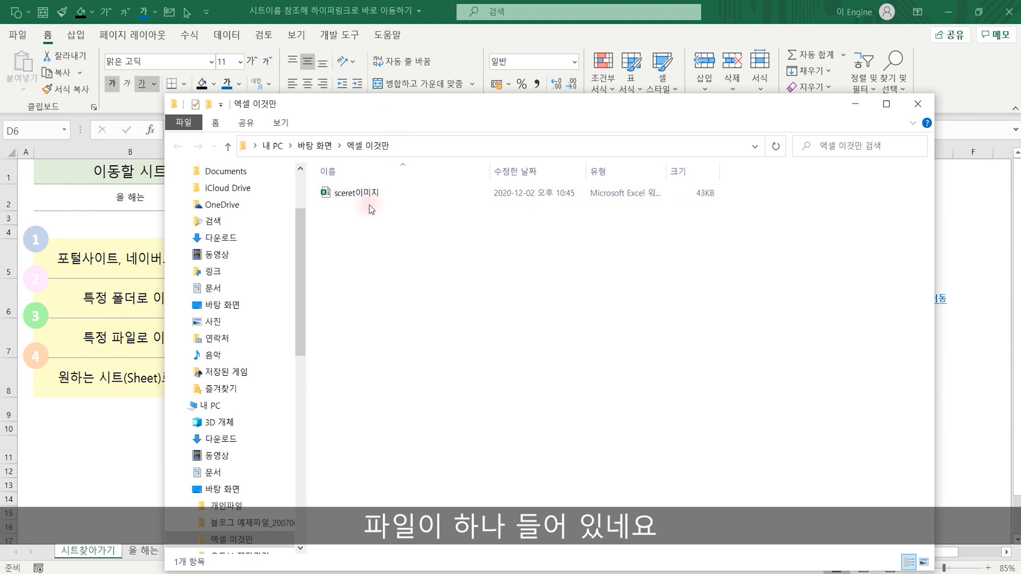
{"action": "left_click", "coordinate": [918, 104]}
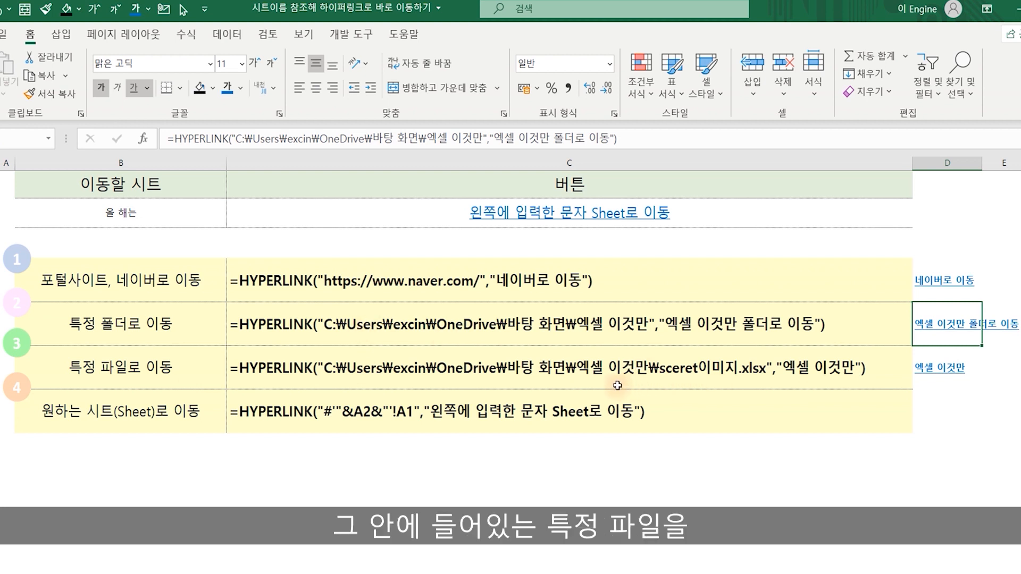
Inspect the file name sceret이미지 in the file-link formula, and test its link, closing the opened workbook.
{"action": "double_click", "coordinate": [387, 379]}
{"action": "left_click_drag", "start_coordinate": [663, 369], "coordinate": [742, 369]}
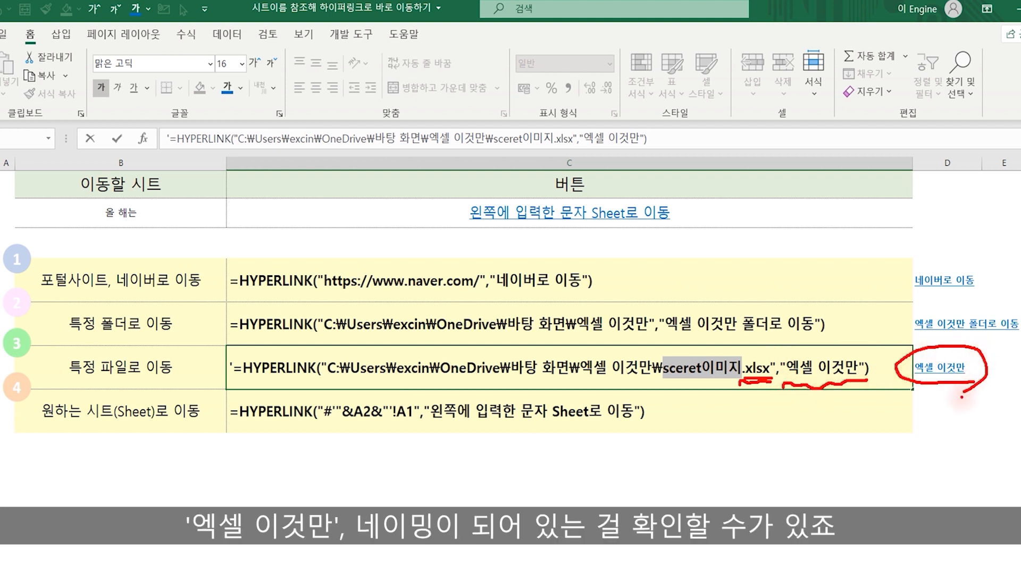
{"action": "left_click", "coordinate": [857, 468]}
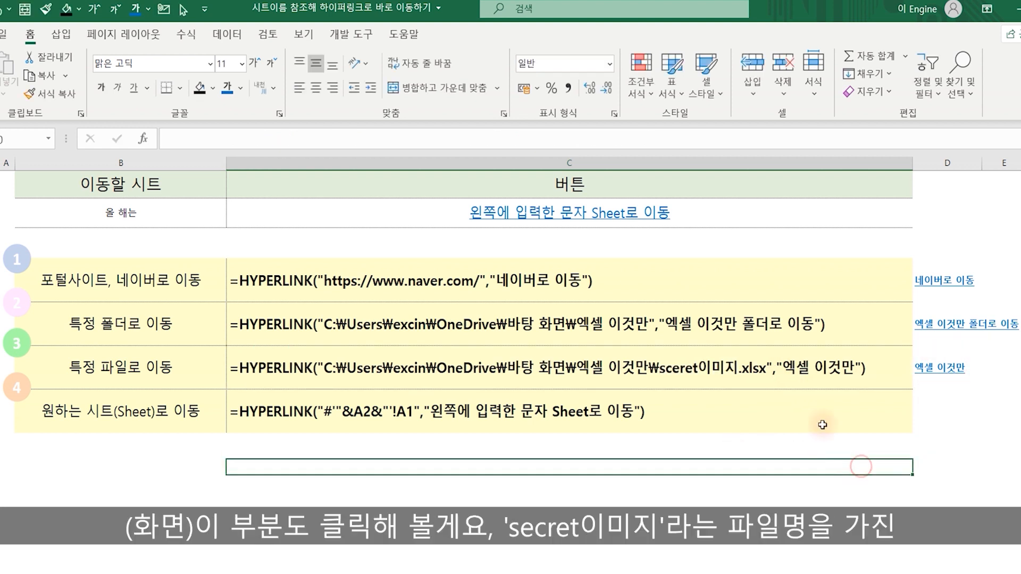
{"action": "left_click", "coordinate": [940, 370]}
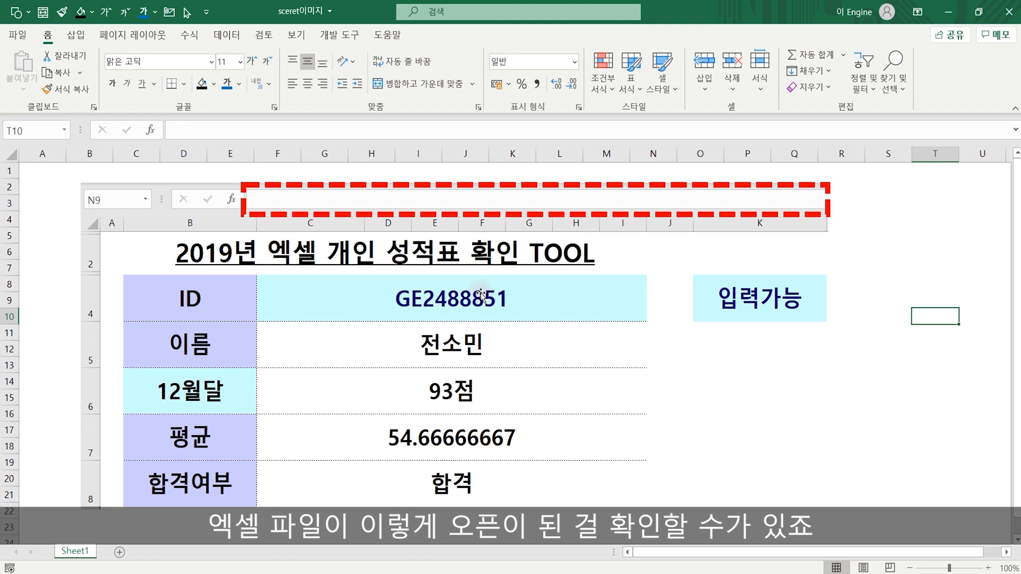
{"action": "left_click", "coordinate": [1008, 12]}
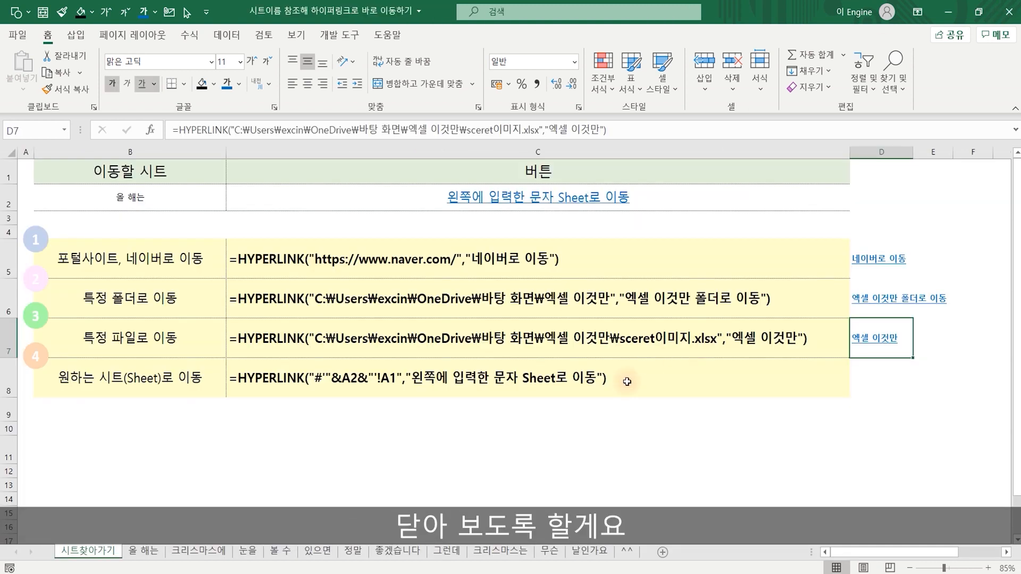
{"action": "left_click", "coordinate": [513, 427]}
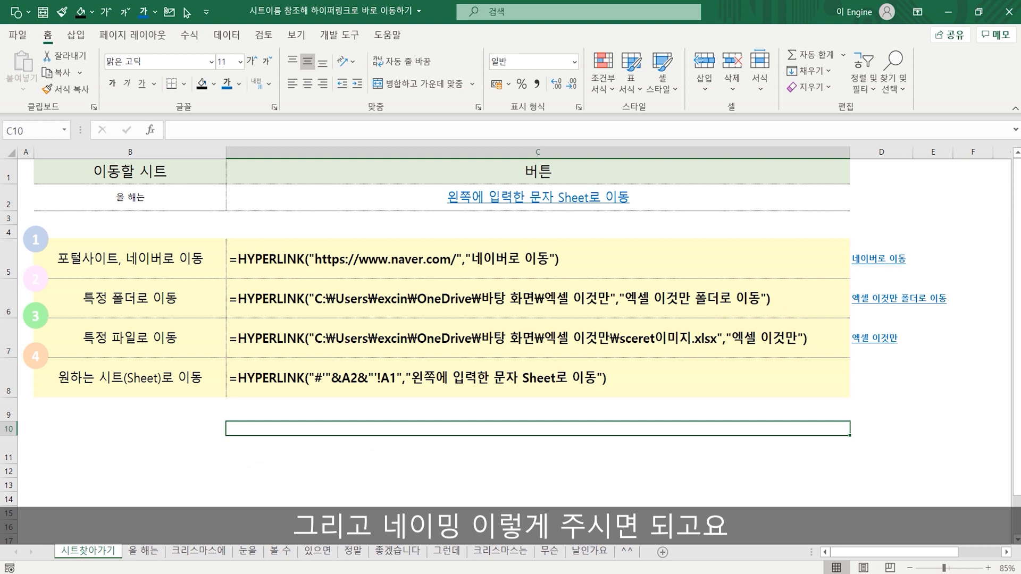
Open the desktop folder 엑셀 이것만 in File Explorer, copy its full path and close the window.
{"action": "key", "text": "super+e"}
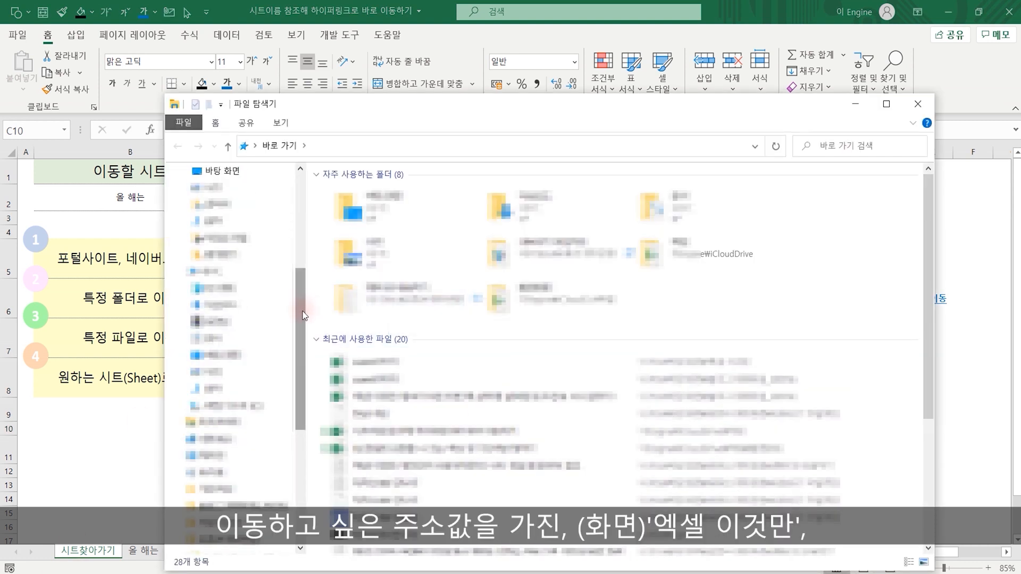
{"action": "left_click", "coordinate": [216, 170]}
{"action": "left_click", "coordinate": [371, 224]}
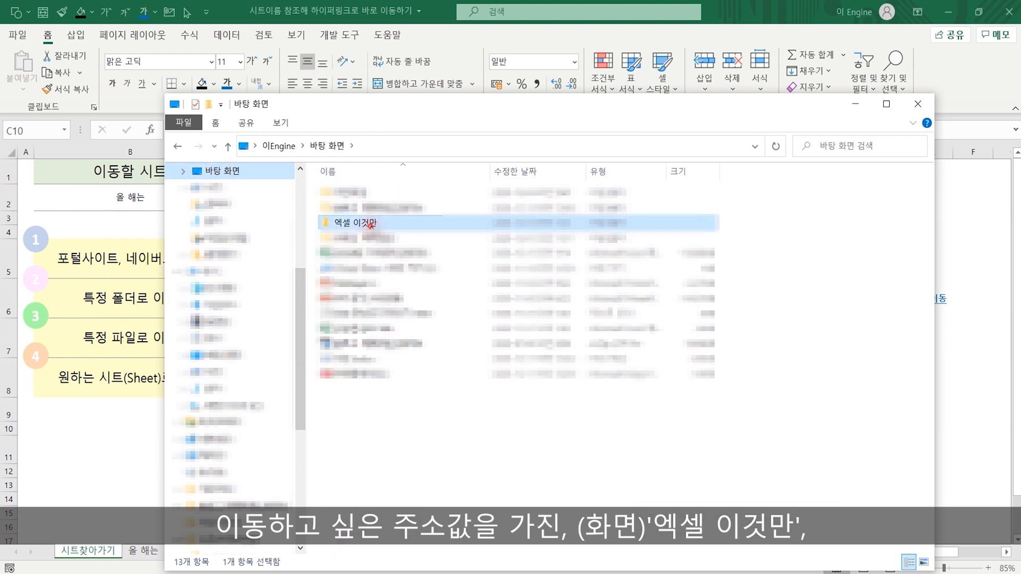
{"action": "double_click", "coordinate": [371, 224]}
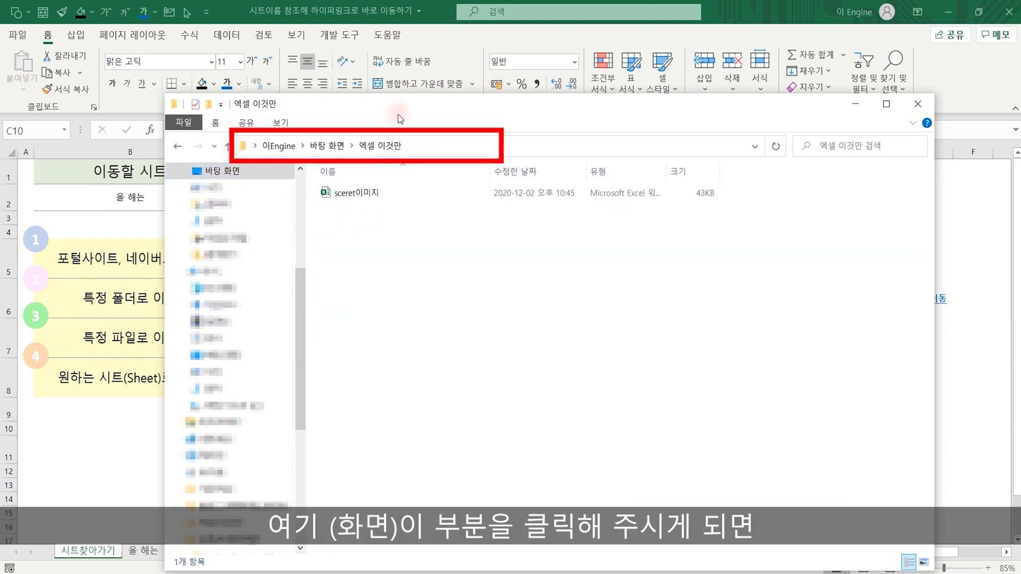
{"action": "left_click", "coordinate": [470, 147]}
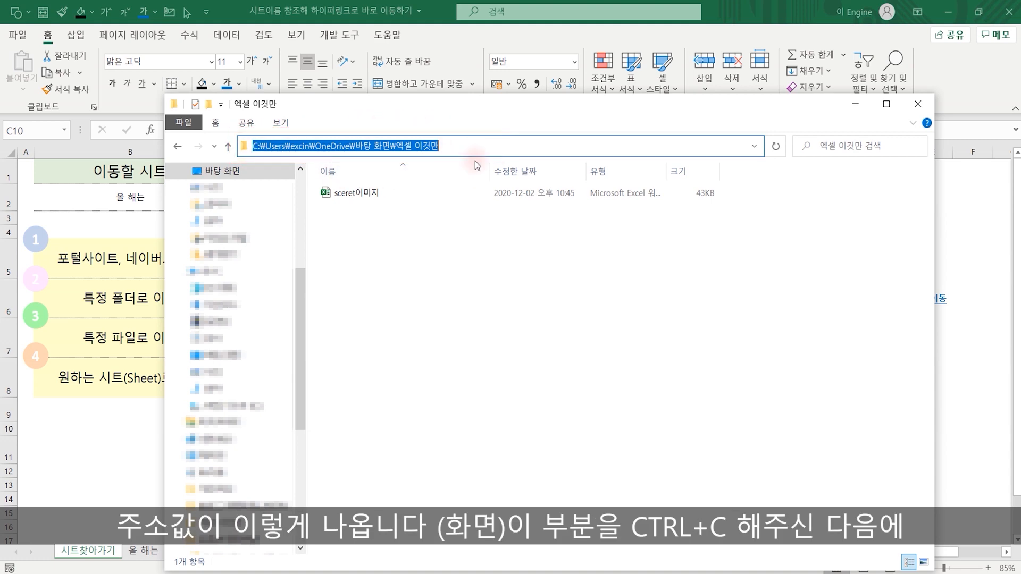
{"action": "left_click", "coordinate": [916, 104]}
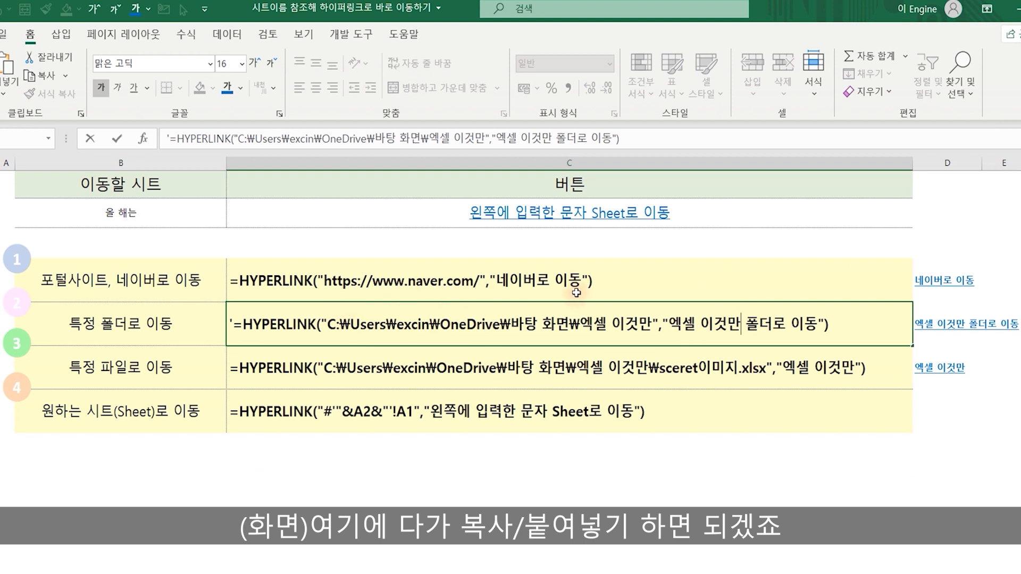
Examine the path argument in the folder-link formula and leave the cell without changes.
{"action": "left_click", "coordinate": [318, 323]}
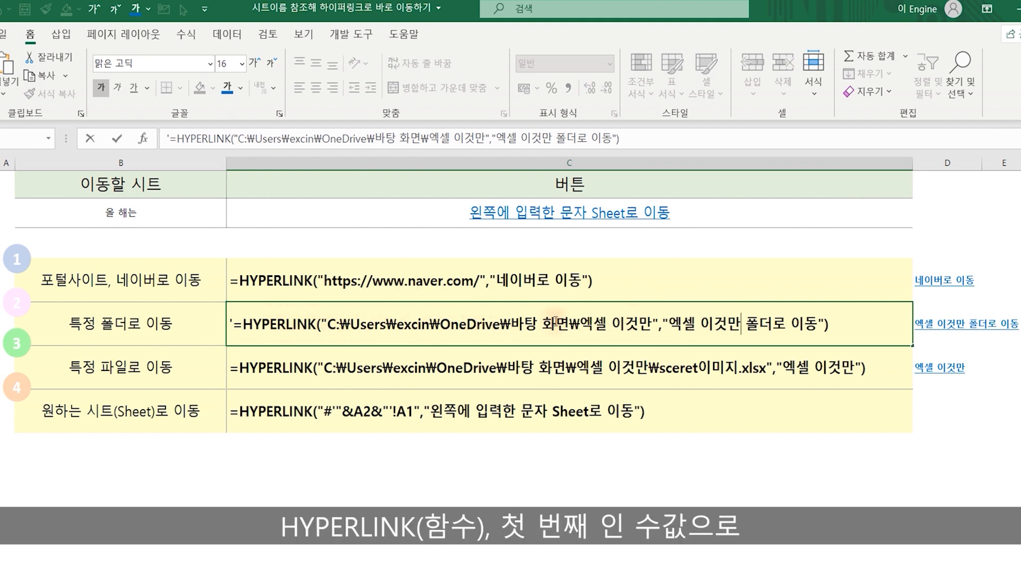
{"action": "key", "text": "Escape"}
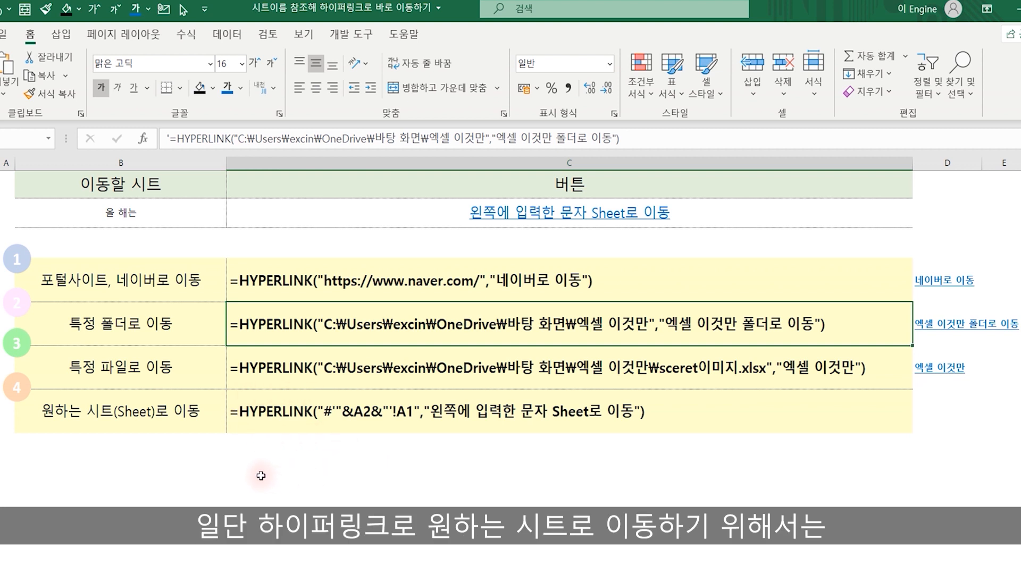
{"action": "left_click", "coordinate": [357, 476]}
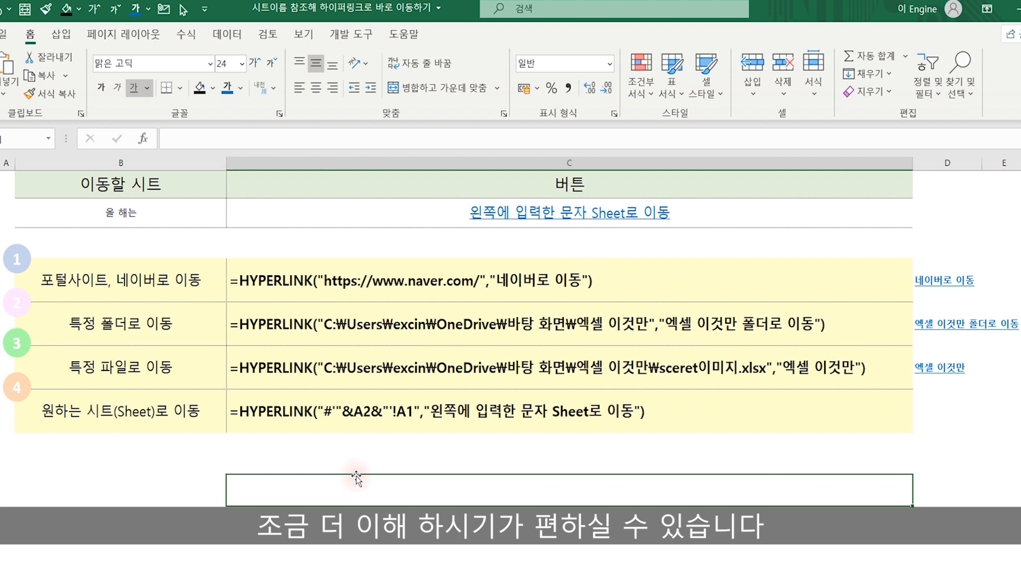
Start a hyperlink in empty cell C11 below the formula table, targeting the sheet 눈을 in the current document.
{"action": "right_click", "coordinate": [380, 489]}
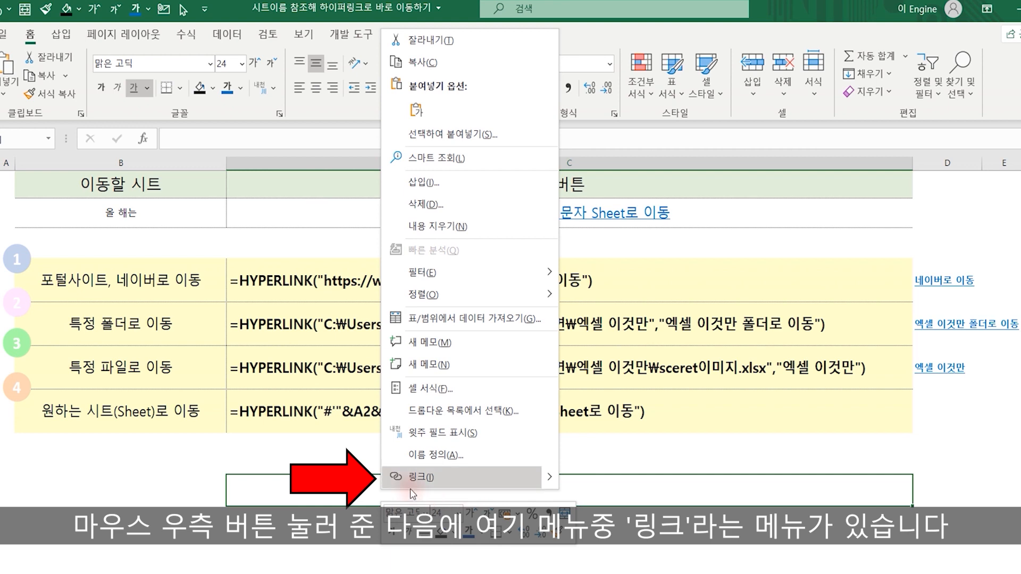
{"action": "left_click", "coordinate": [420, 477]}
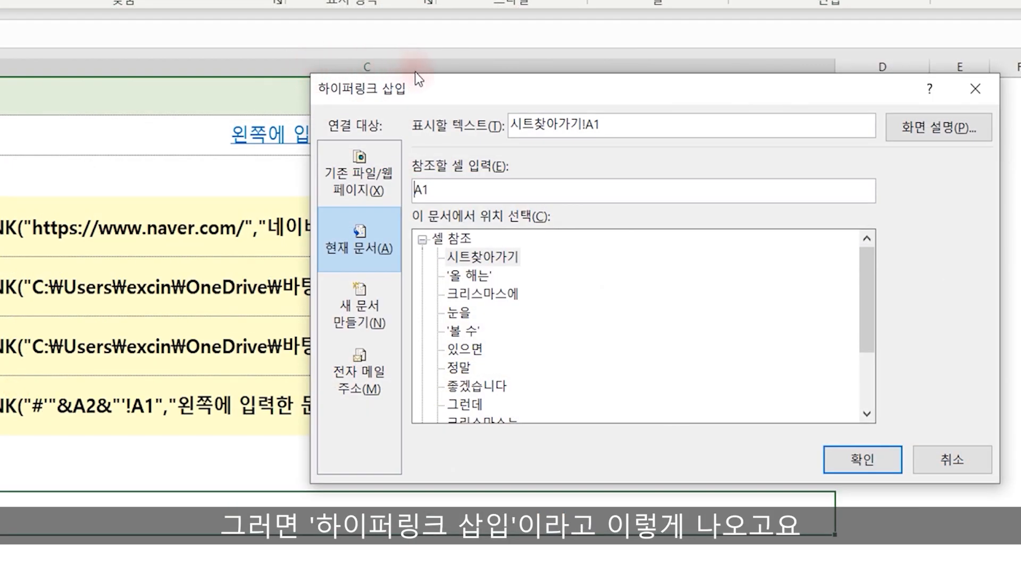
{"action": "left_click_drag", "start_coordinate": [531, 93], "coordinate": [462, 117]}
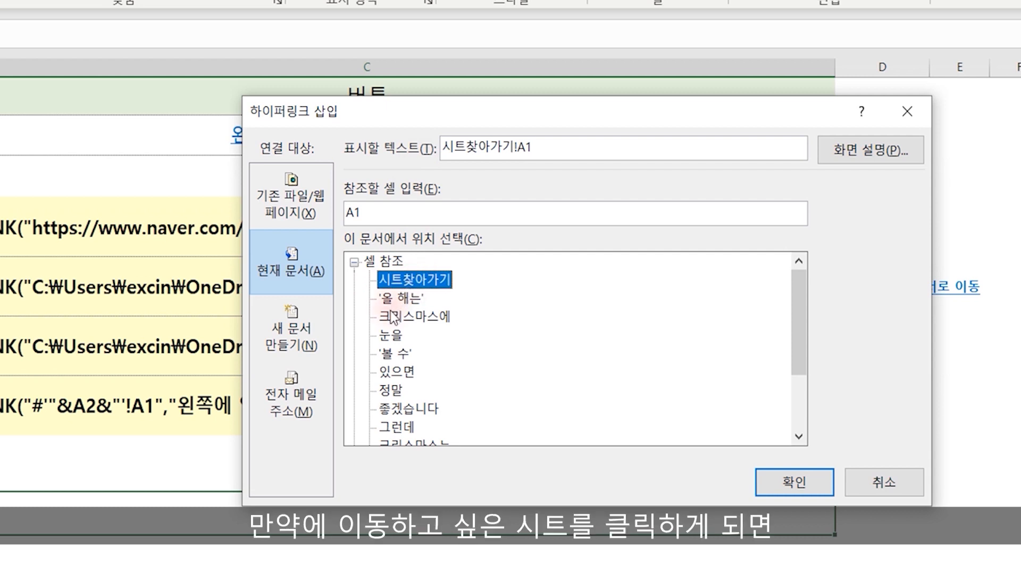
{"action": "left_click", "coordinate": [391, 336]}
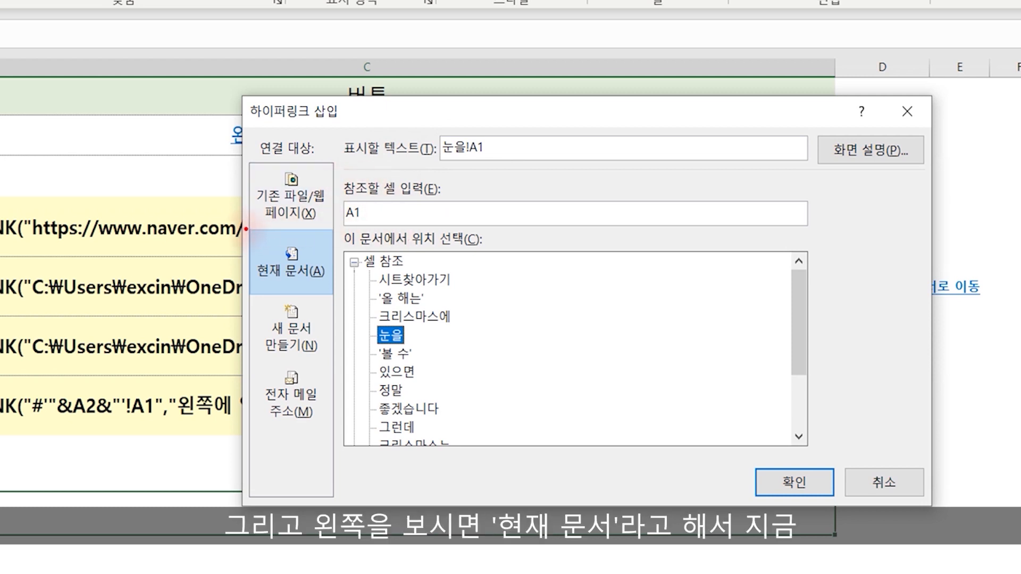
{"action": "left_click_drag", "start_coordinate": [246, 229], "coordinate": [334, 301]}
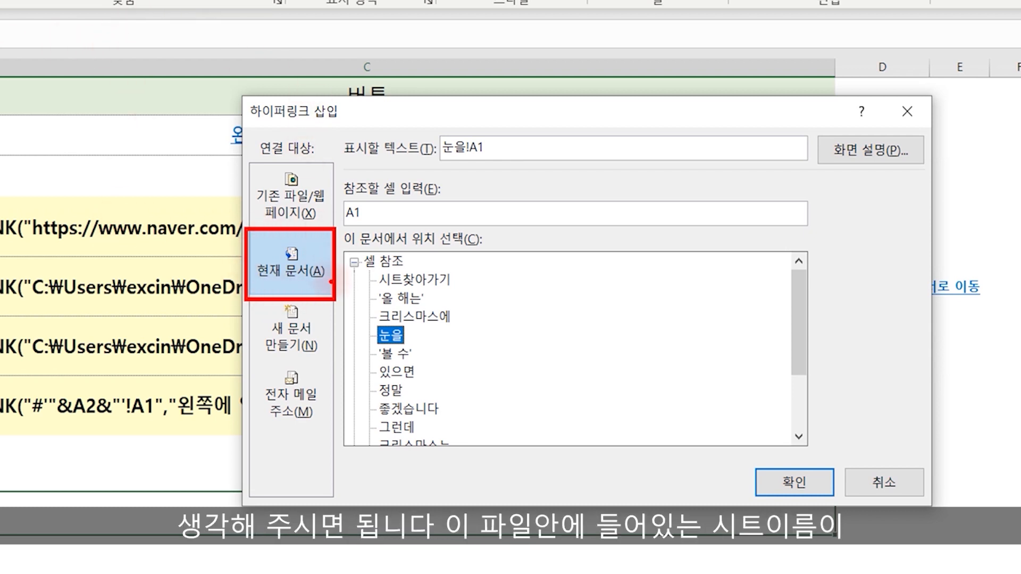
{"action": "mouse_move", "coordinate": [374, 277]}
{"action": "left_mouse_down"}
{"action": "mouse_move", "coordinate": [354, 298]}
{"action": "mouse_move", "coordinate": [351, 364]}
{"action": "mouse_move", "coordinate": [367, 423]}
{"action": "left_mouse_up"}
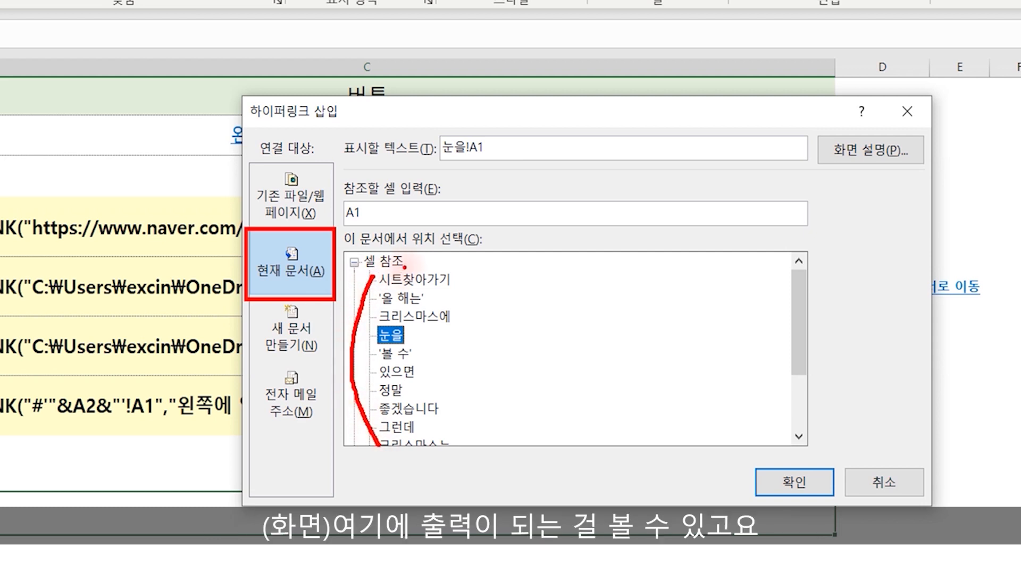
{"action": "key", "text": "Escape"}
Set the hyperlink's cell reference to b1 and shorten its display text to 눈을!
{"action": "left_click", "coordinate": [352, 213]}
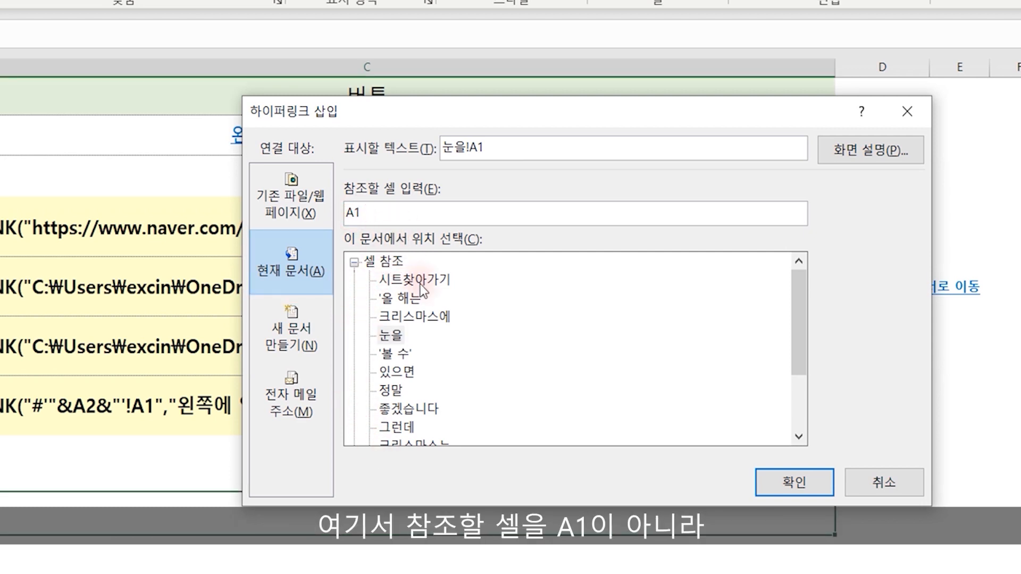
{"action": "key", "text": "BackSpace"}
{"action": "key", "text": "BackSpace"}
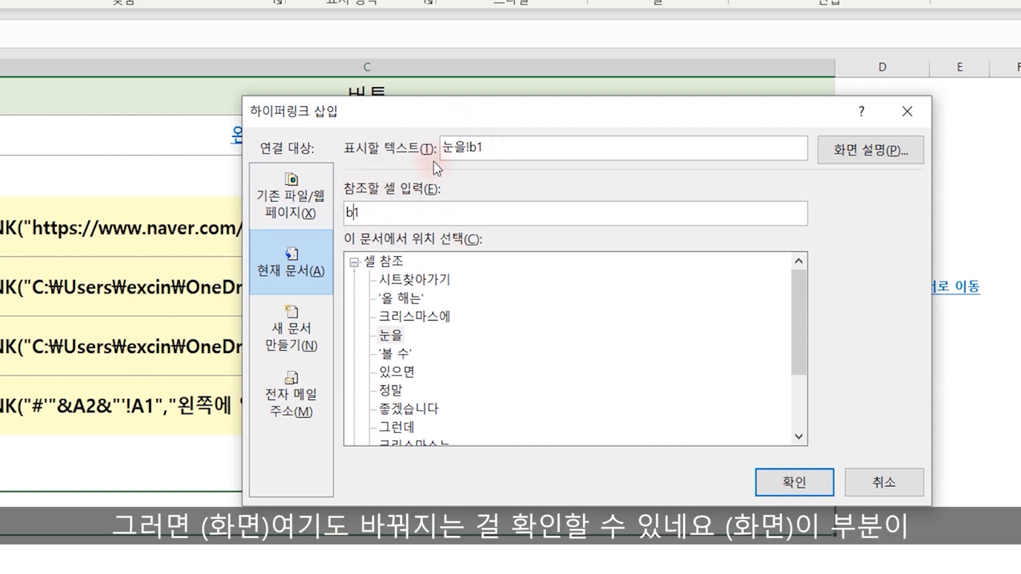
{"action": "left_click", "coordinate": [513, 145]}
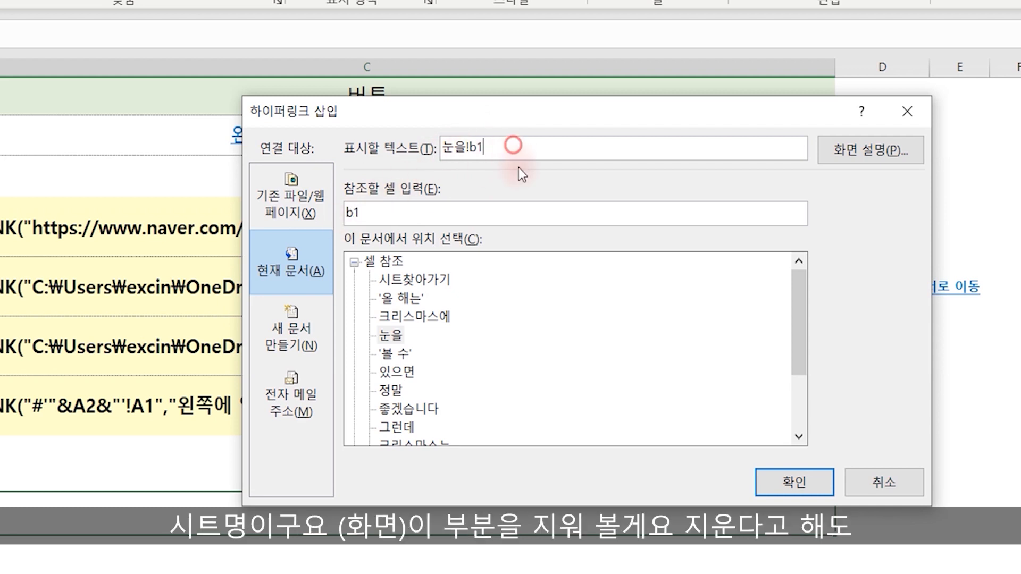
{"action": "key", "text": "BackSpace"}
{"action": "key", "text": "BackSpace"}
Change the hyperlink's cell reference to c1, leaving the display text as it is.
{"action": "left_click", "coordinate": [374, 212]}
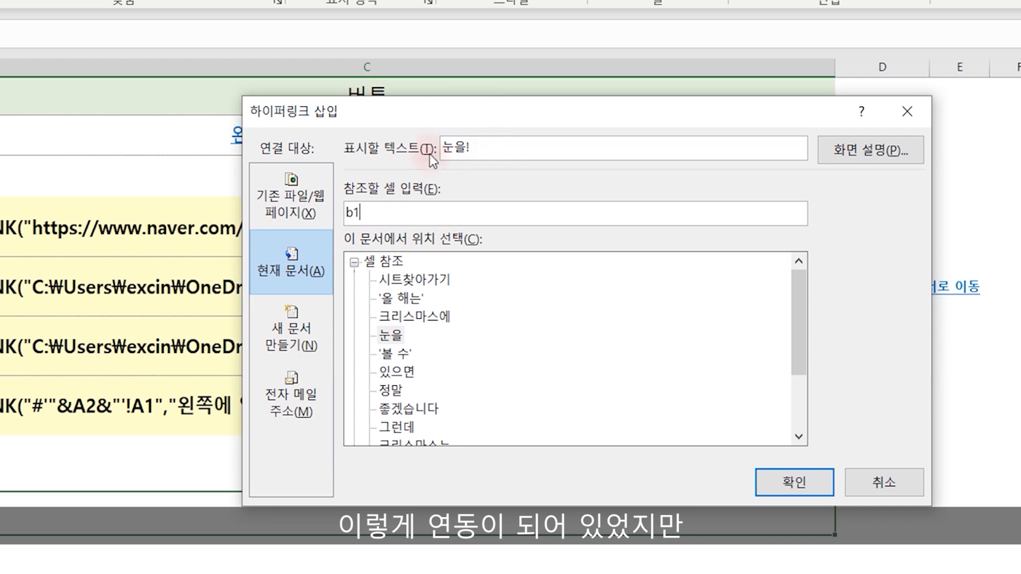
{"action": "left_click", "coordinate": [353, 213]}
{"action": "key", "text": "BackSpace"}
{"action": "type", "text": "c"}
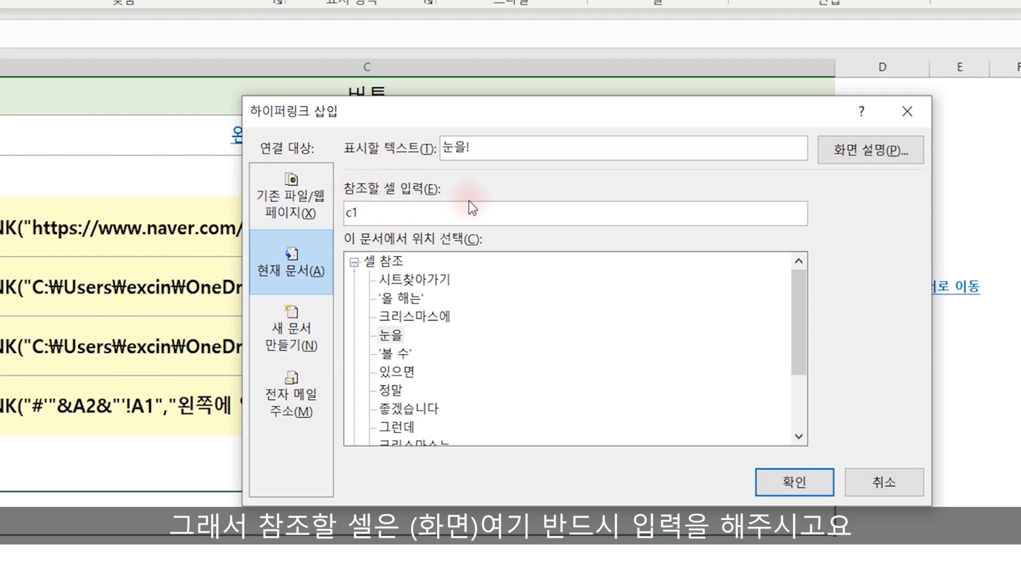
Insert the hyperlink with the display text 눈을! and follow it to the sheet 눈을.
{"action": "left_click", "coordinate": [490, 146]}
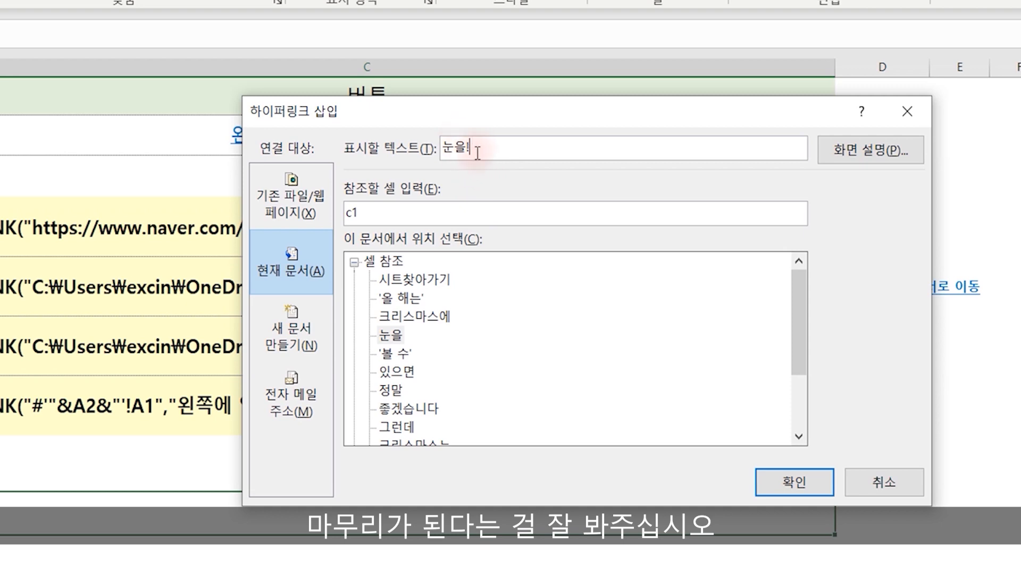
{"action": "left_click", "coordinate": [795, 482]}
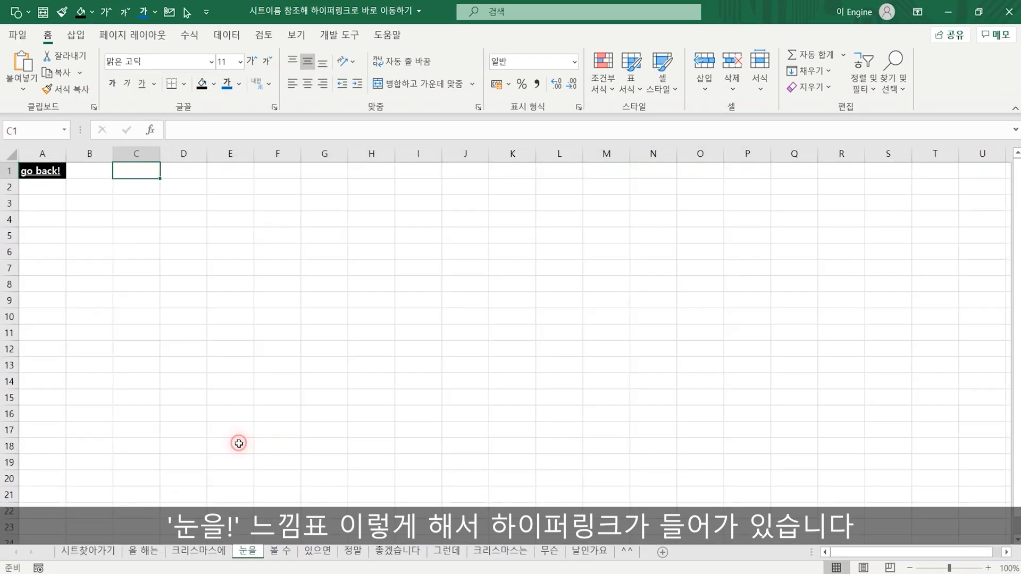
{"action": "left_click", "coordinate": [239, 482]}
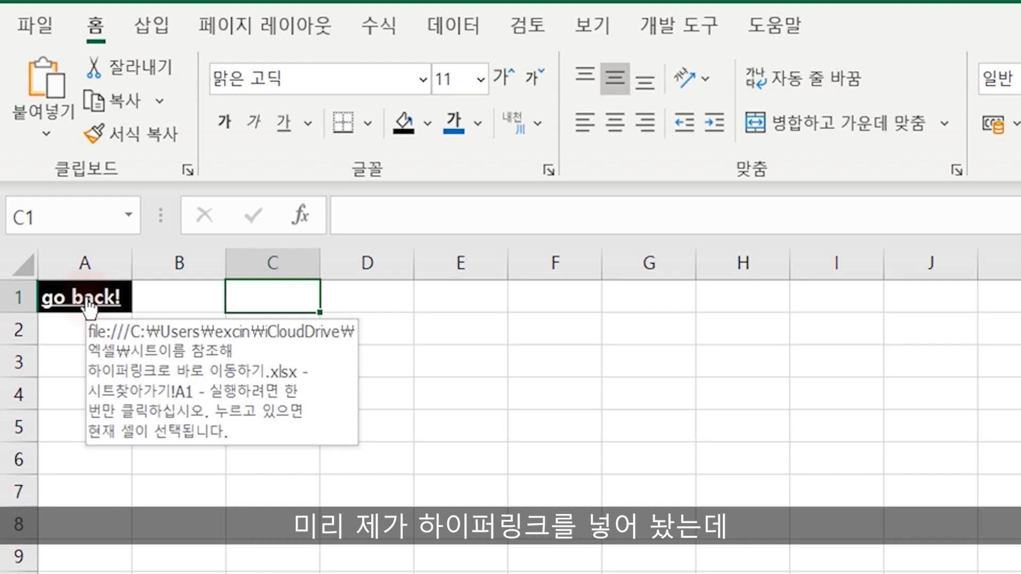
Edit the hyperlink in cell A1 with the display text go back!, targeting cell A1 of the sheet 시트찾아가기.
{"action": "left_click", "coordinate": [154, 296]}
{"action": "key", "text": "Left"}
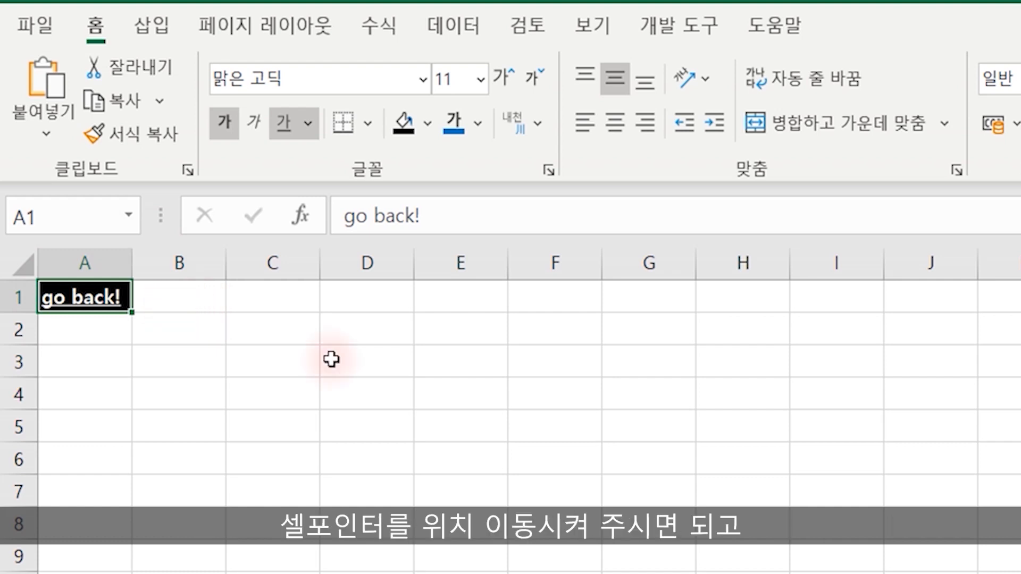
{"action": "left_click", "coordinate": [94, 299]}
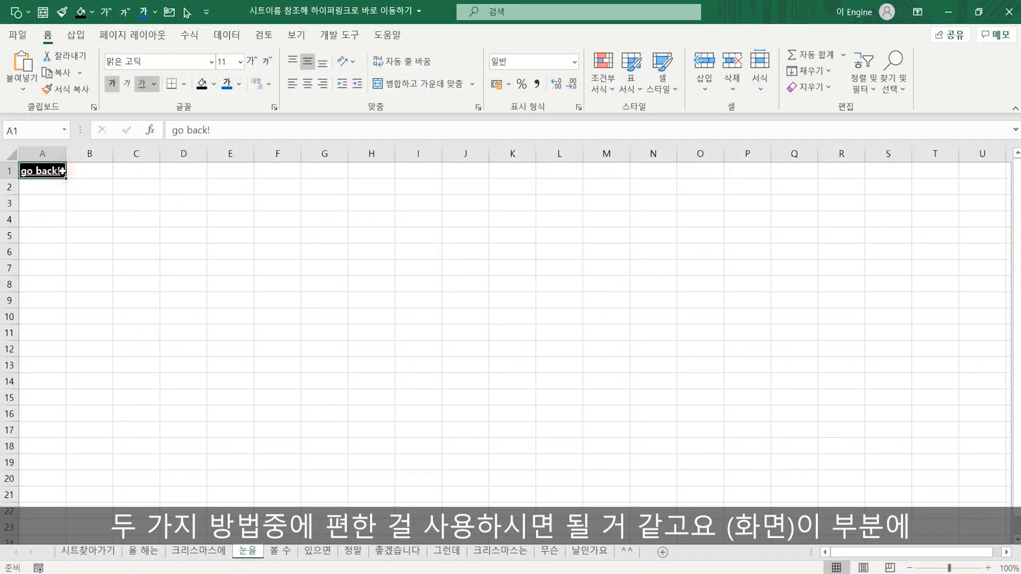
{"action": "right_click", "coordinate": [47, 175]}
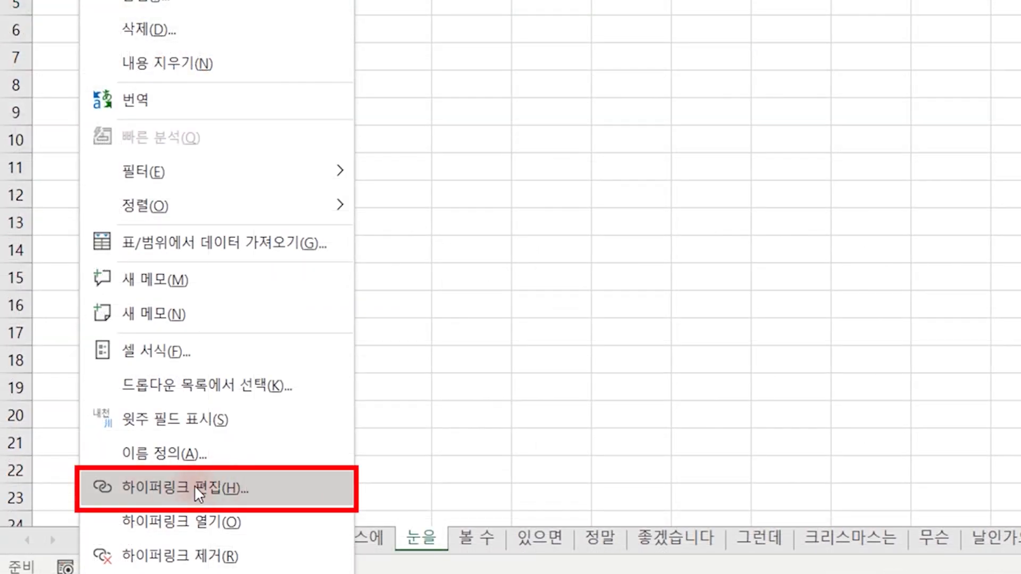
{"action": "left_click", "coordinate": [194, 485]}
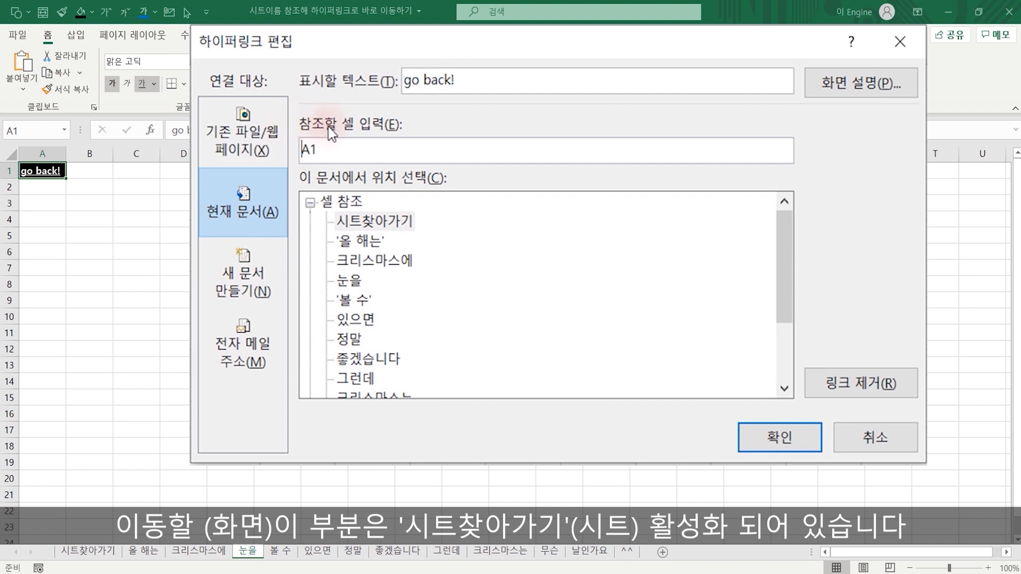
{"action": "left_click", "coordinate": [396, 230]}
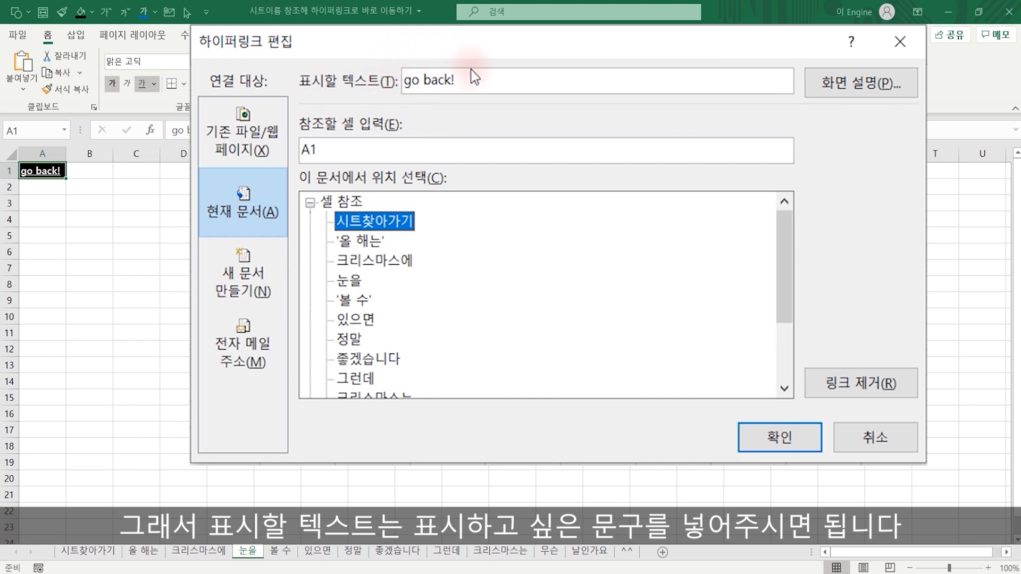
{"action": "left_click", "coordinate": [766, 437]}
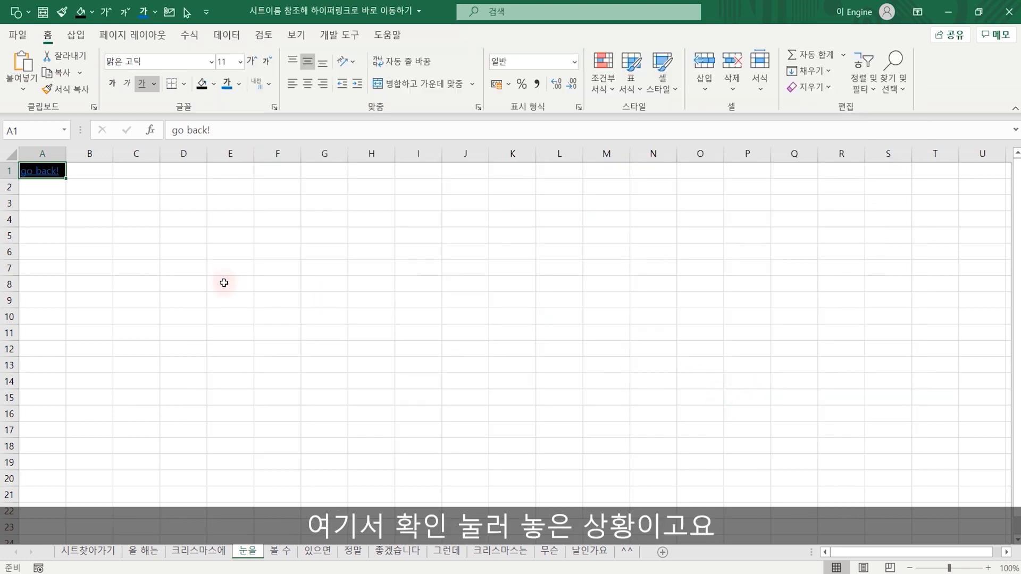
Set the font colour of the go back! link in cell A1 to white and follow the link.
{"action": "left_click", "coordinate": [151, 252]}
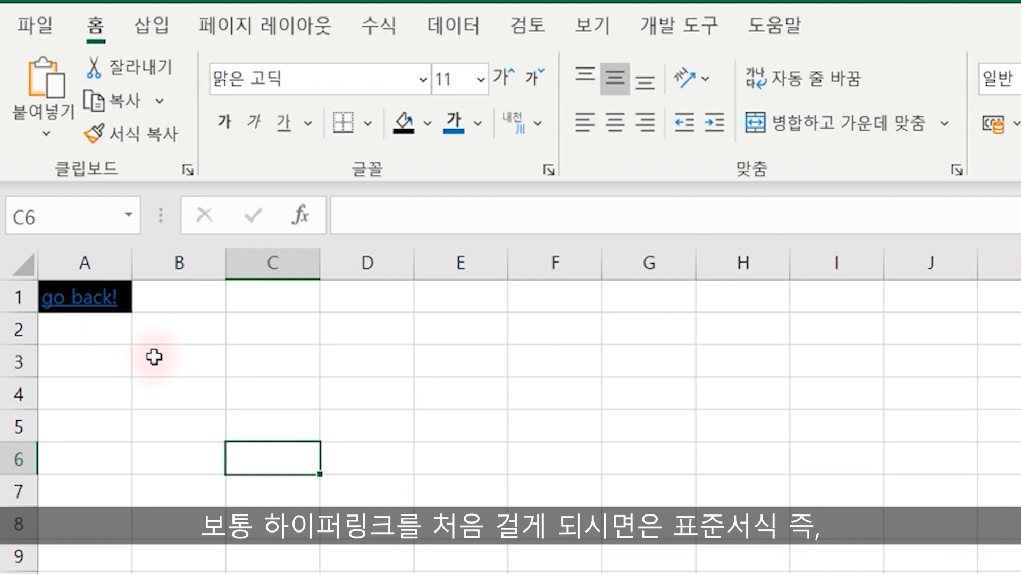
{"action": "left_click", "coordinate": [149, 303]}
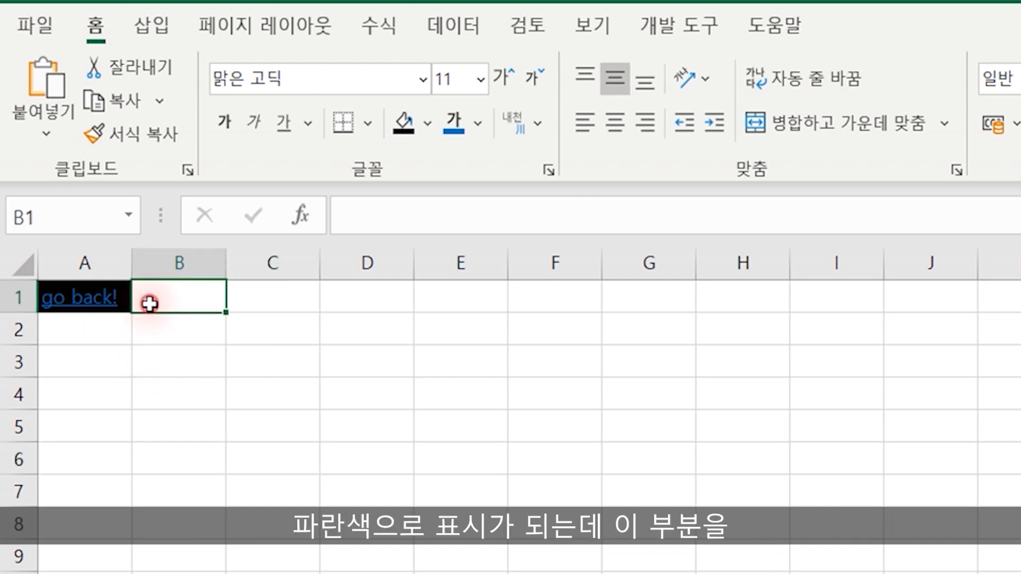
{"action": "key", "text": "Left"}
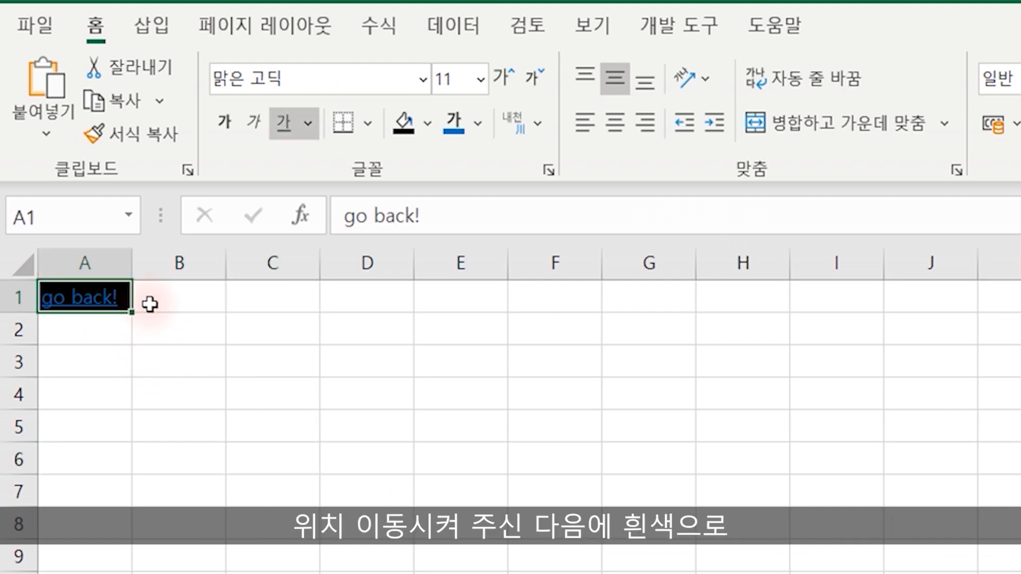
{"action": "left_click", "coordinate": [478, 123]}
{"action": "left_click", "coordinate": [451, 237]}
{"action": "left_click", "coordinate": [287, 548]}
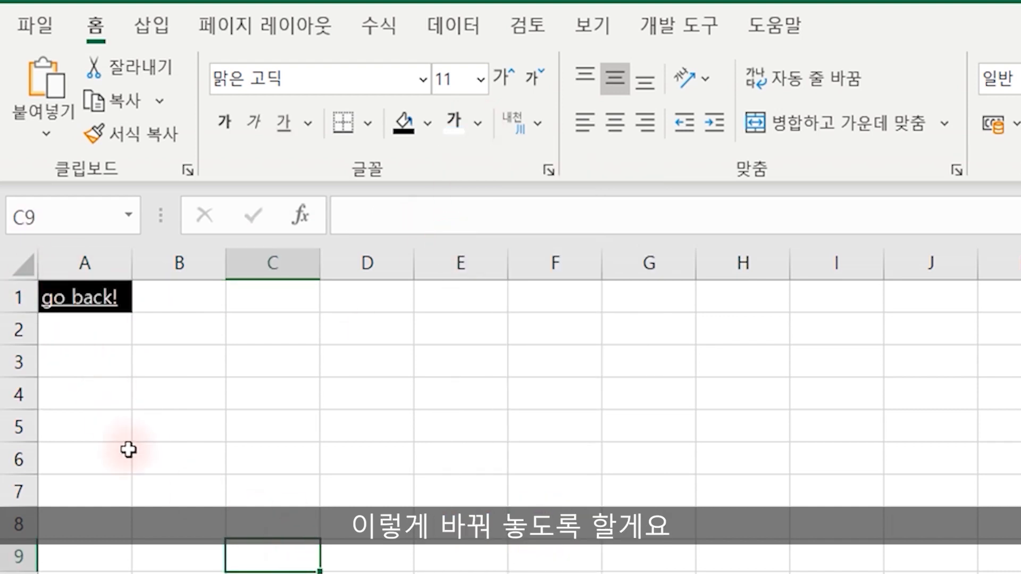
{"action": "left_click", "coordinate": [84, 303]}
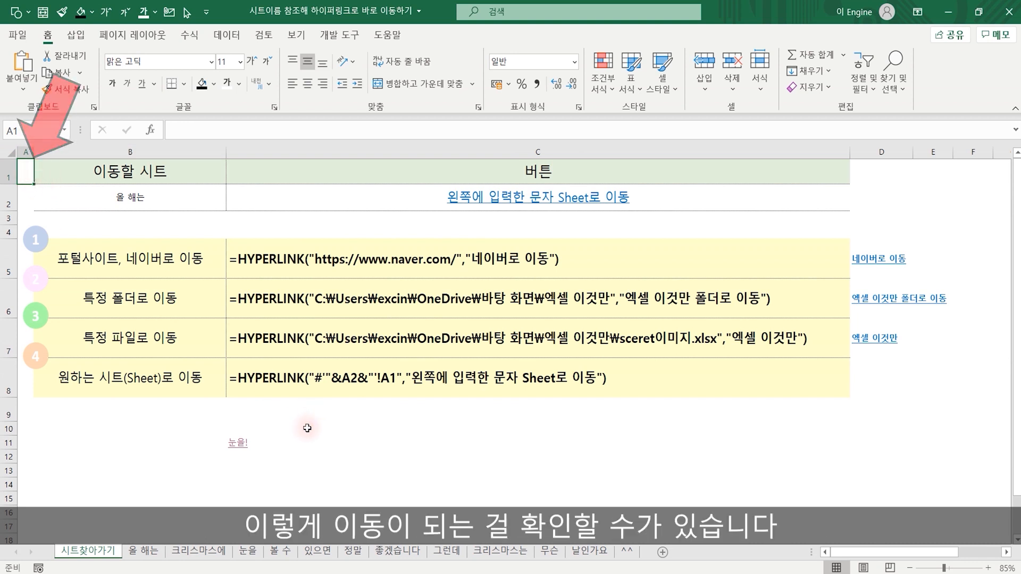
Clear the 눈을! link from cell C11 and fill cell A2 with a light gold theme colour.
{"action": "left_click", "coordinate": [267, 441]}
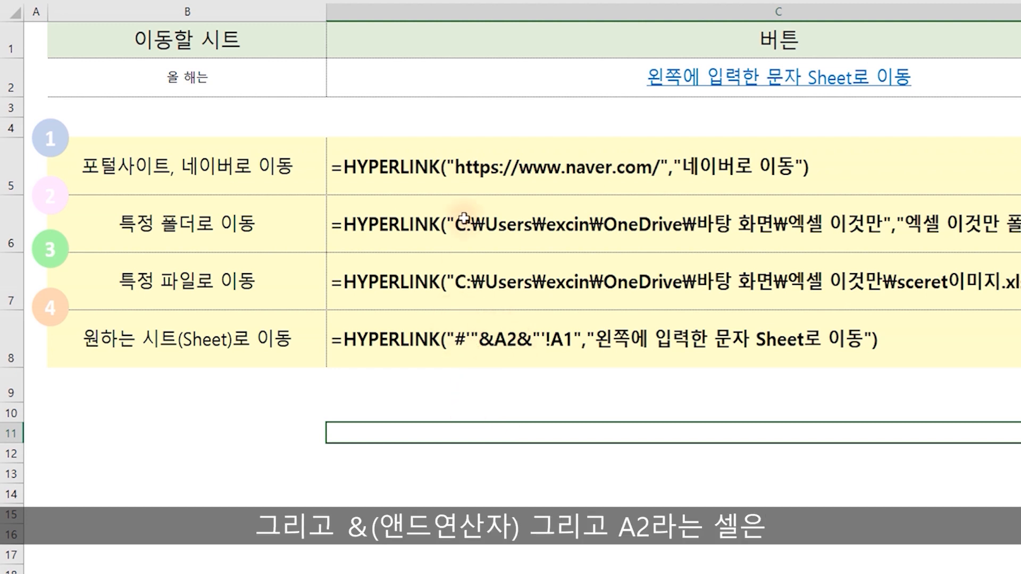
{"action": "left_click", "coordinate": [37, 78]}
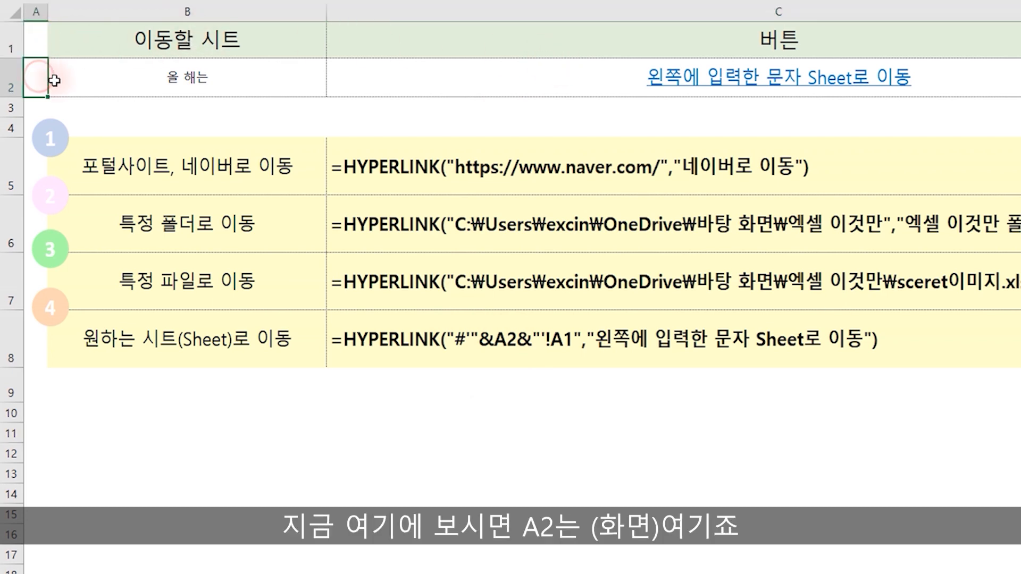
{"action": "left_click", "coordinate": [254, 19]}
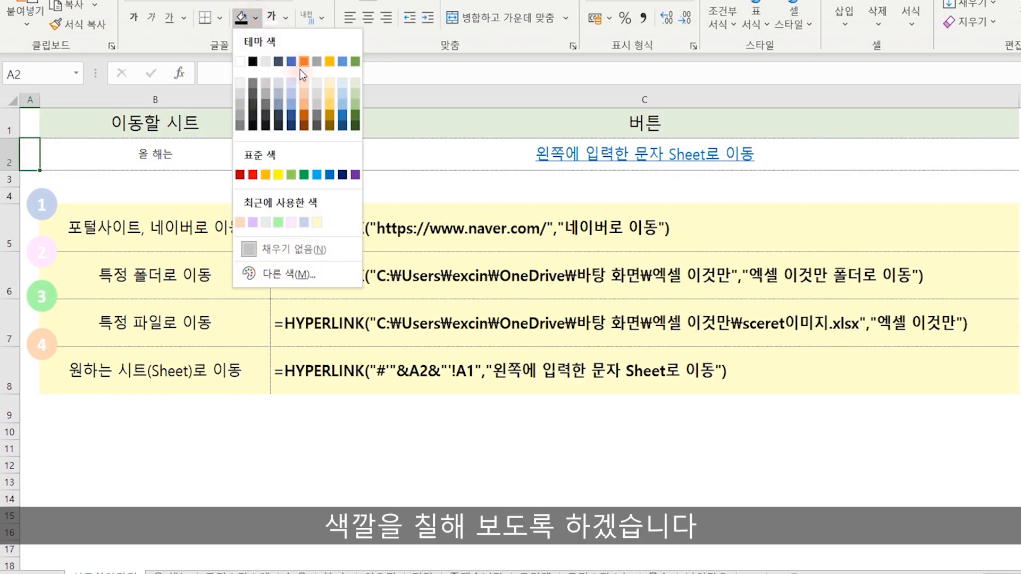
{"action": "left_click", "coordinate": [329, 90]}
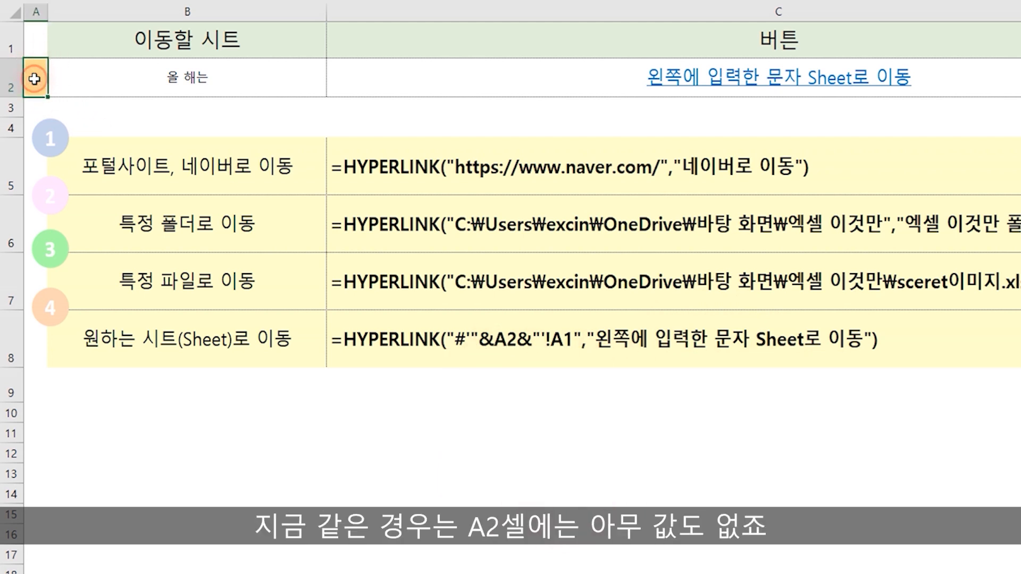
Copy the sheet-link HYPERLINK formula text from C8 without its leading apostrophe and paste it into cell D8.
{"action": "left_click", "coordinate": [495, 338]}
{"action": "double_click", "coordinate": [904, 338]}
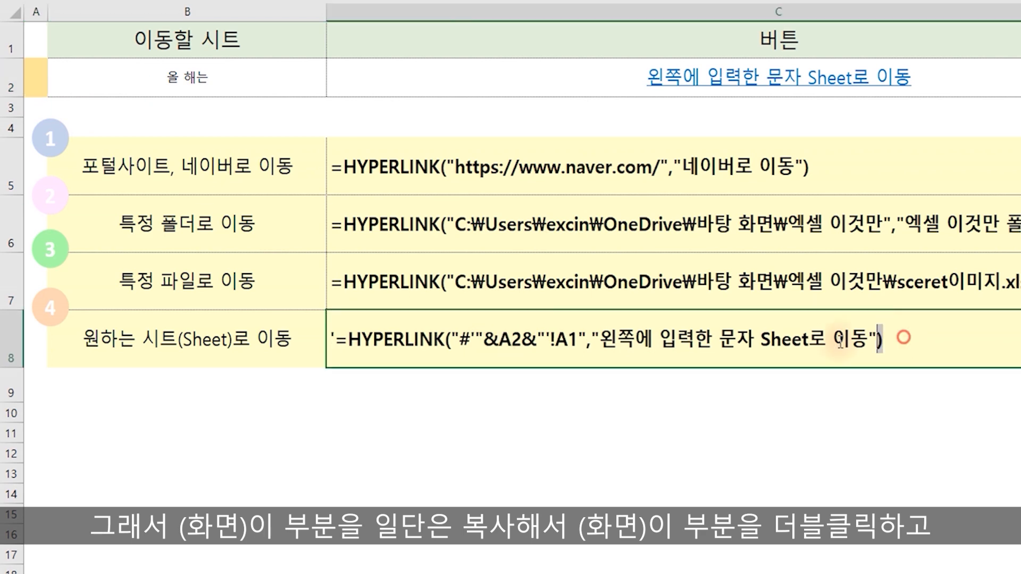
{"action": "left_click_drag", "start_coordinate": [904, 338], "coordinate": [339, 347]}
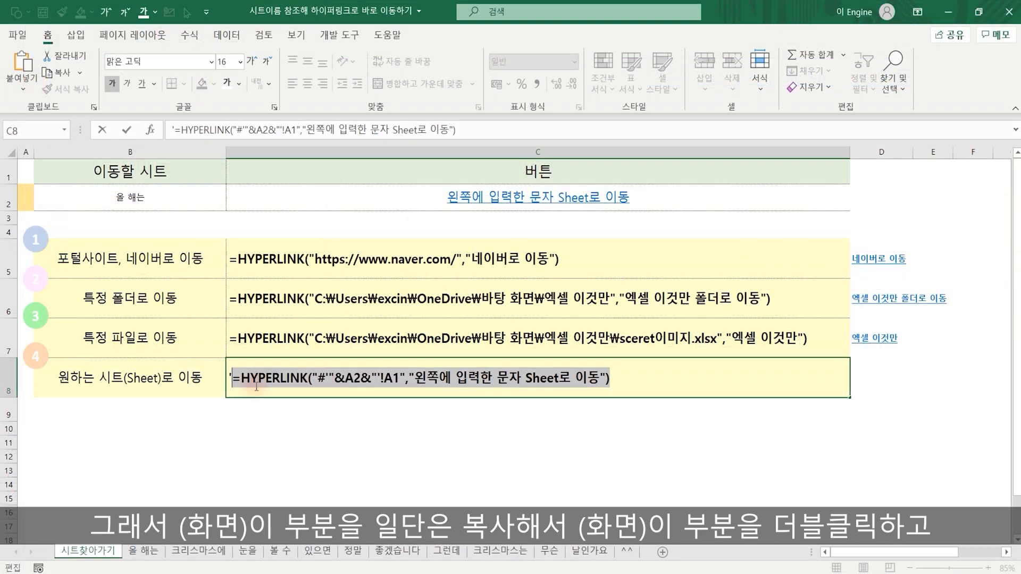
{"action": "key", "text": "ctrl+c"}
{"action": "double_click", "coordinate": [876, 380]}
{"action": "key", "text": "ctrl+v"}
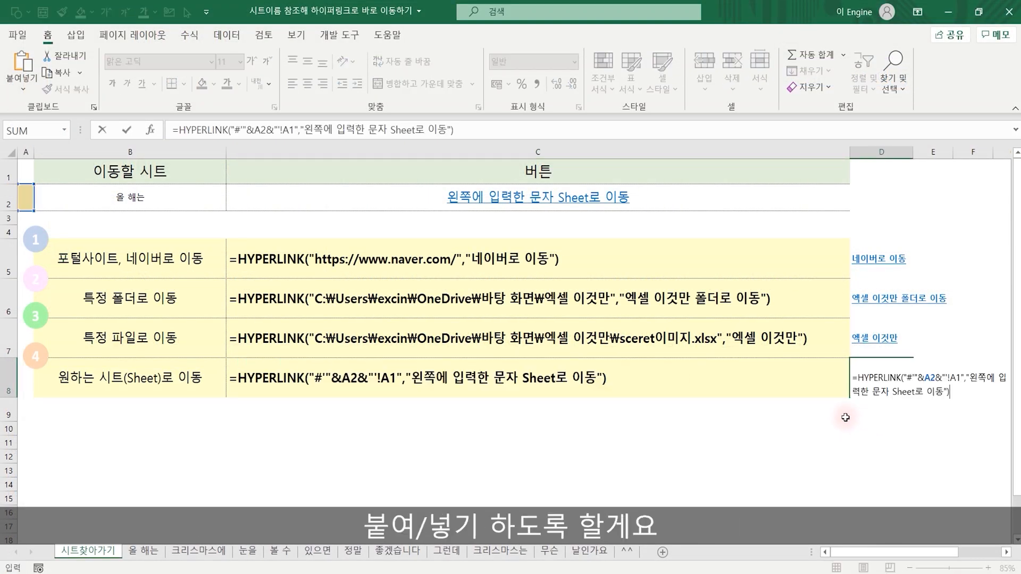
Change the A2 reference in the D8 HYPERLINK formula to b2 and enter the formula.
{"action": "left_click", "coordinate": [928, 378]}
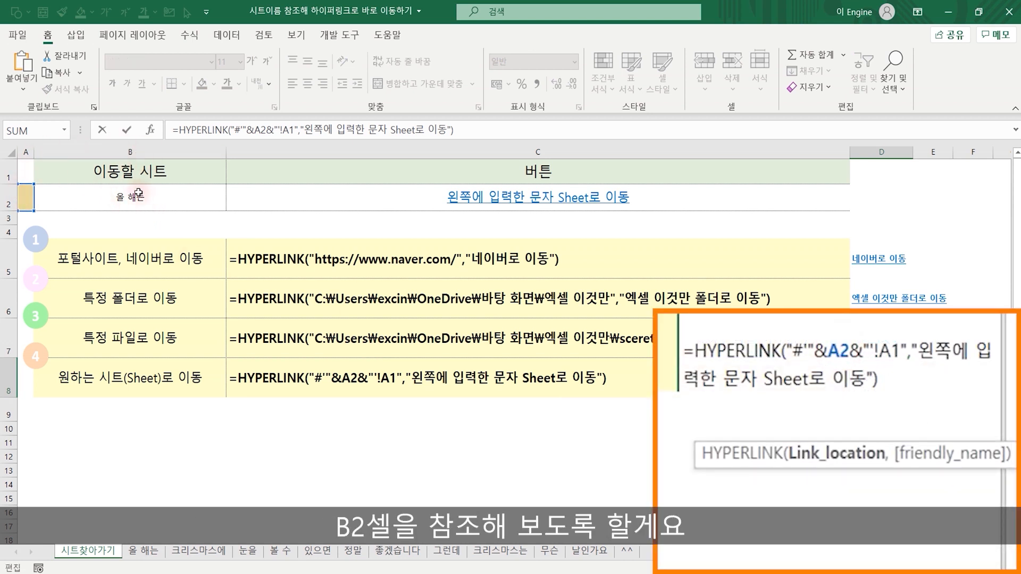
{"action": "key", "text": "BackSpace"}
{"action": "type", "text": "b"}
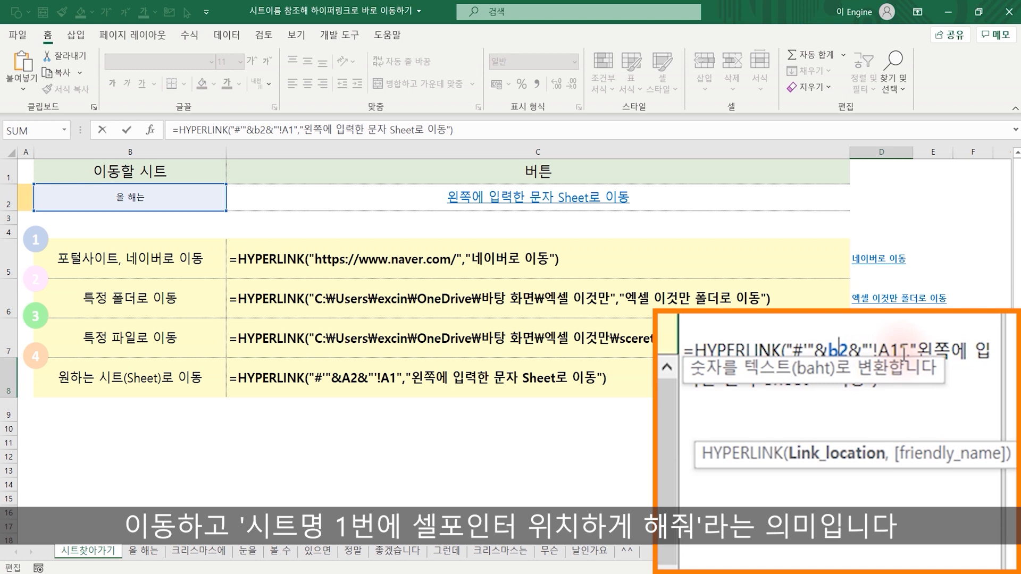
{"action": "key", "text": "Return"}
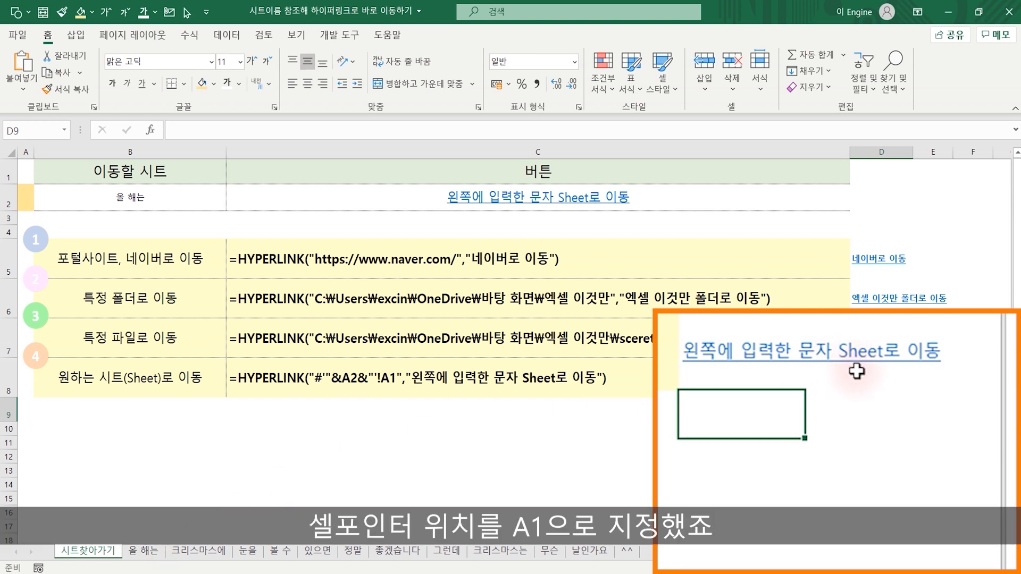
Follow the sheet link in cell D8 and return through the go back! link.
{"action": "left_click", "coordinate": [803, 365]}
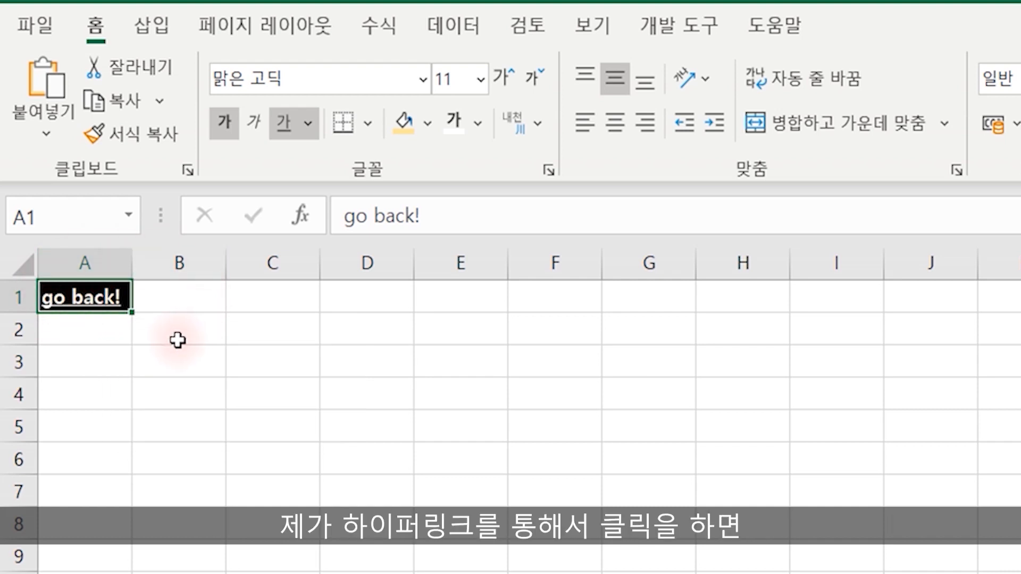
{"action": "left_click", "coordinate": [90, 298]}
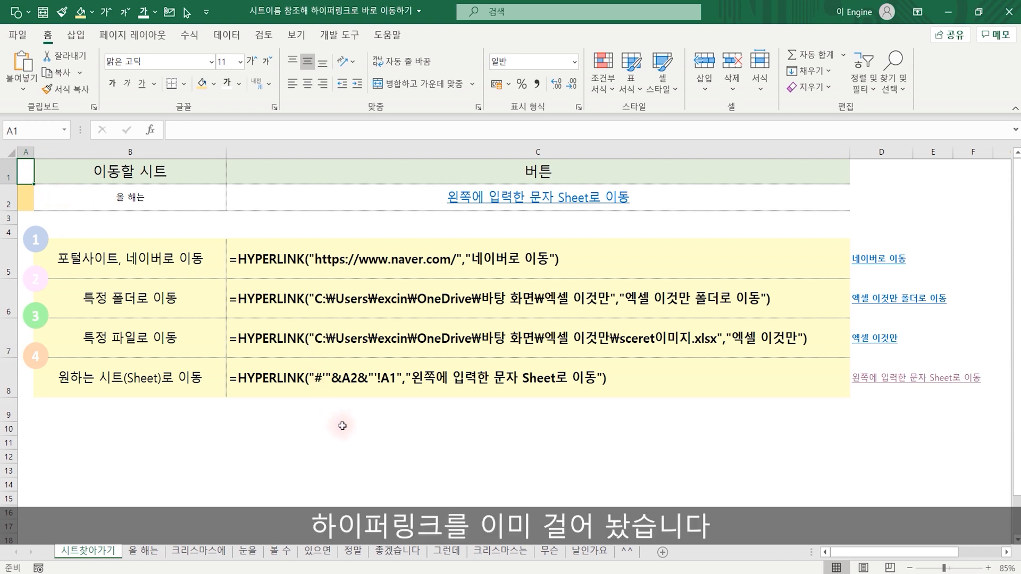
Replace the sheet name in cell B2 with 크리스마스에.
{"action": "left_click", "coordinate": [155, 192]}
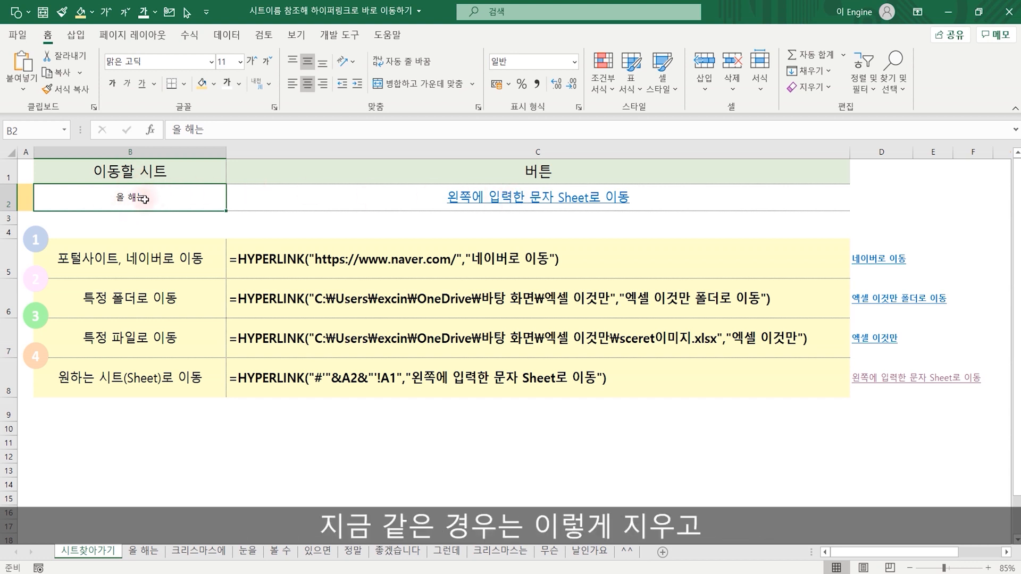
{"action": "key", "text": "BackSpace"}
{"action": "type", "text": "ㅋ"}
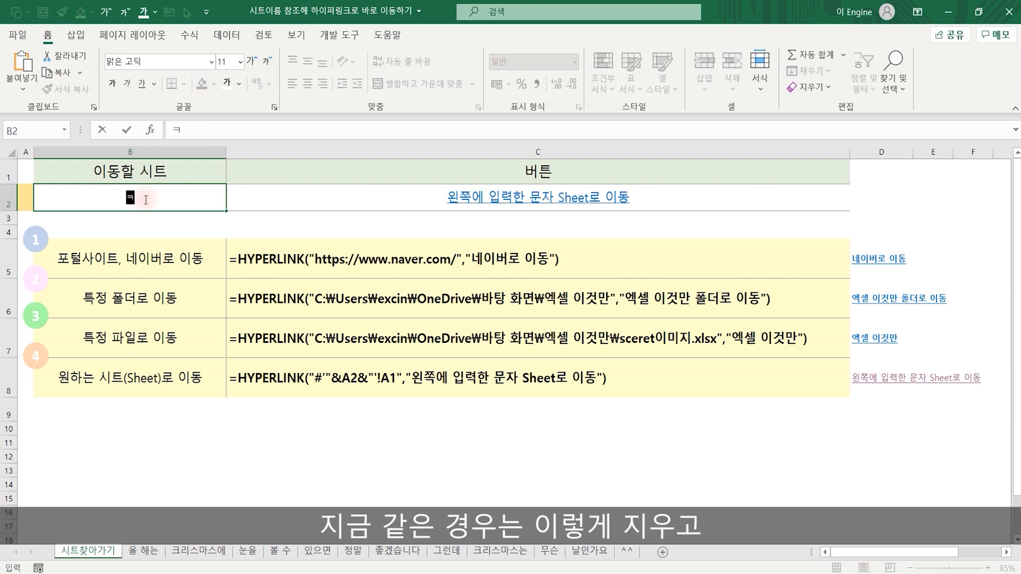
{"action": "type", "text": "ㅡ"}
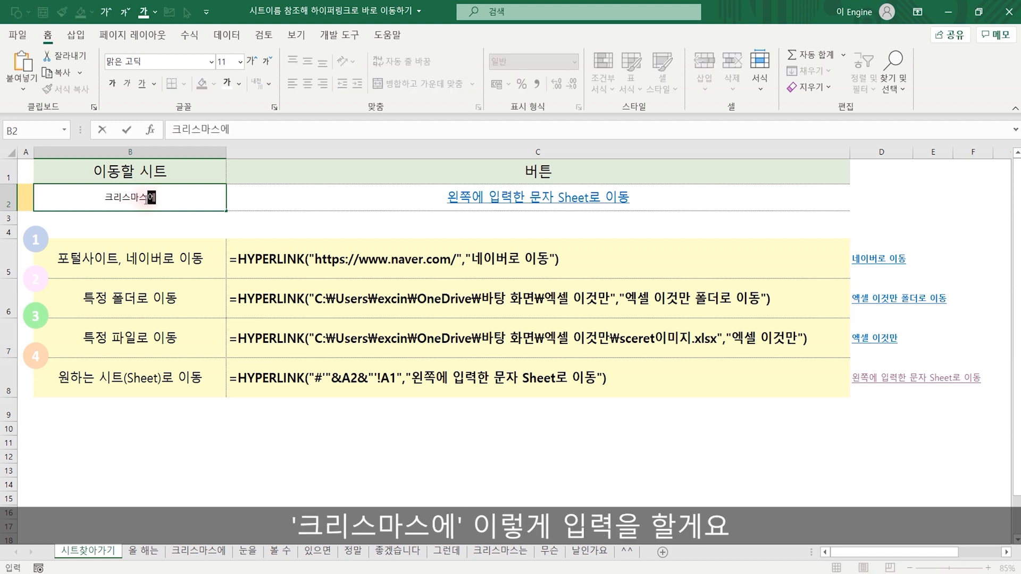
{"action": "key", "text": "Return"}
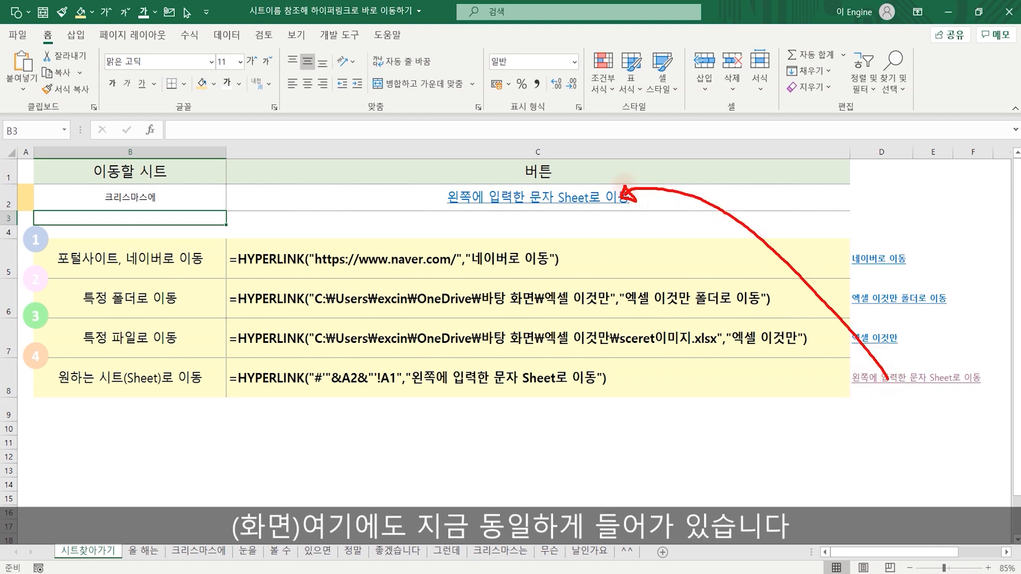
Check the cell reference in C2's HYPERLINK formula, then follow its link and return through go back!
{"action": "left_click", "coordinate": [659, 192]}
{"action": "key", "text": "F2"}
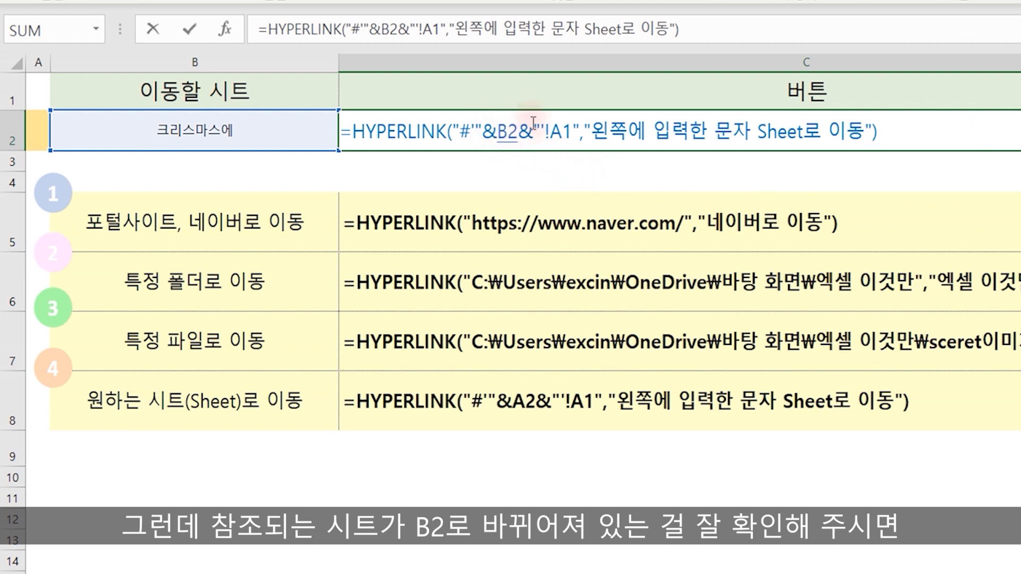
{"action": "key", "text": "Return"}
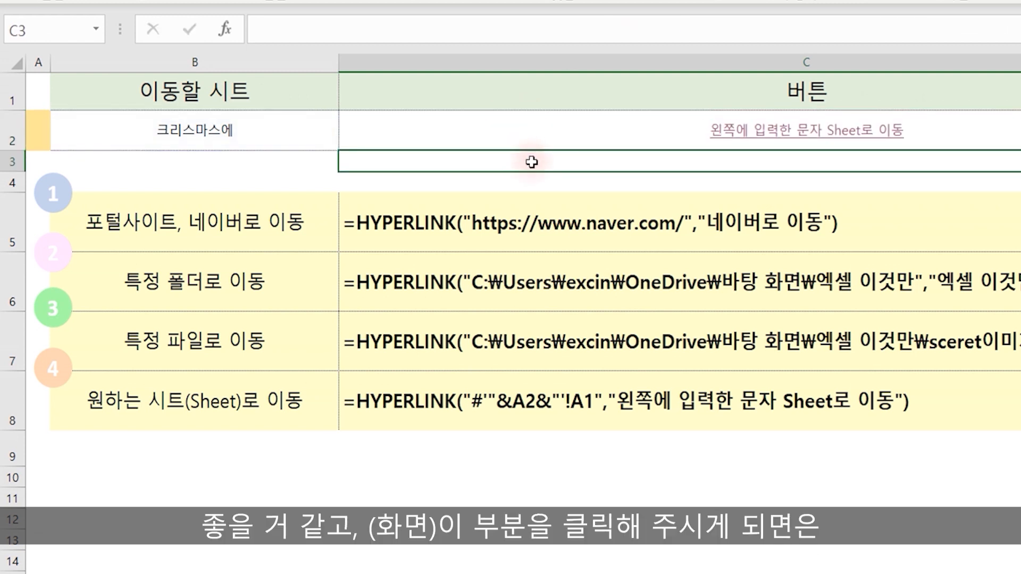
{"action": "left_click", "coordinate": [781, 133]}
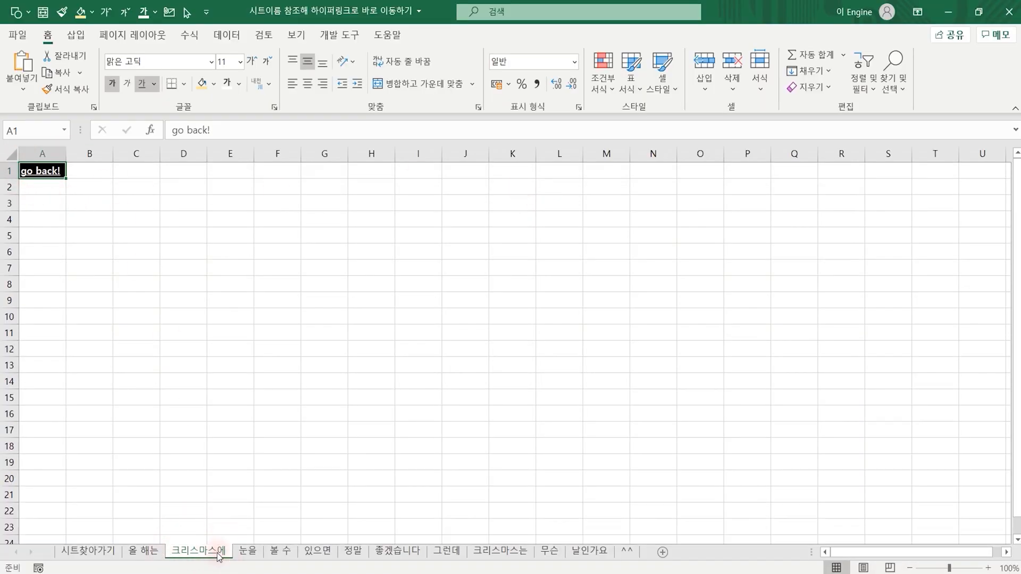
{"action": "left_click", "coordinate": [33, 171]}
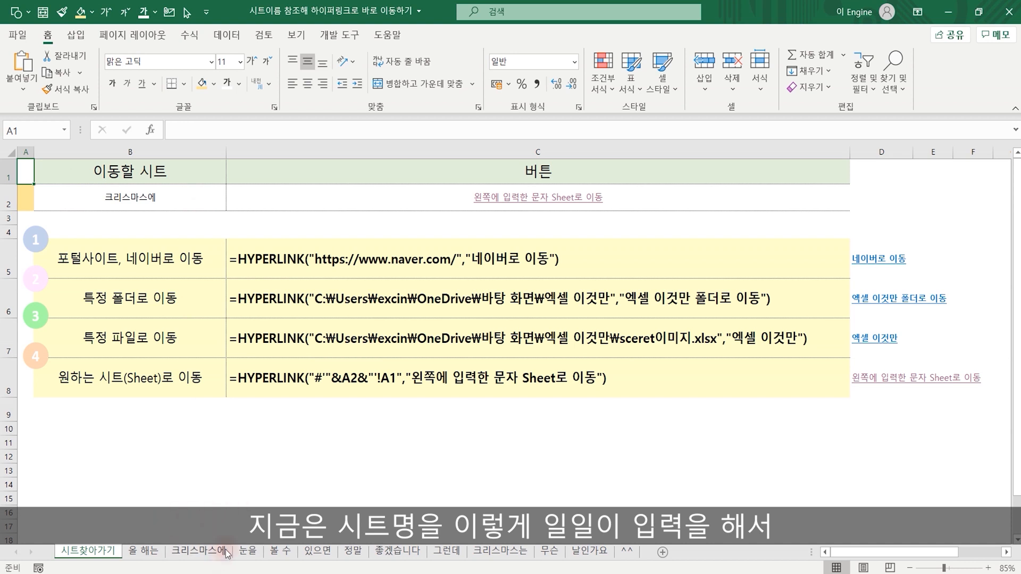
Test the C2 link once more with B2's sheet name and come back to cell B2 on the 시트찾아가기 sheet.
{"action": "left_click", "coordinate": [172, 199]}
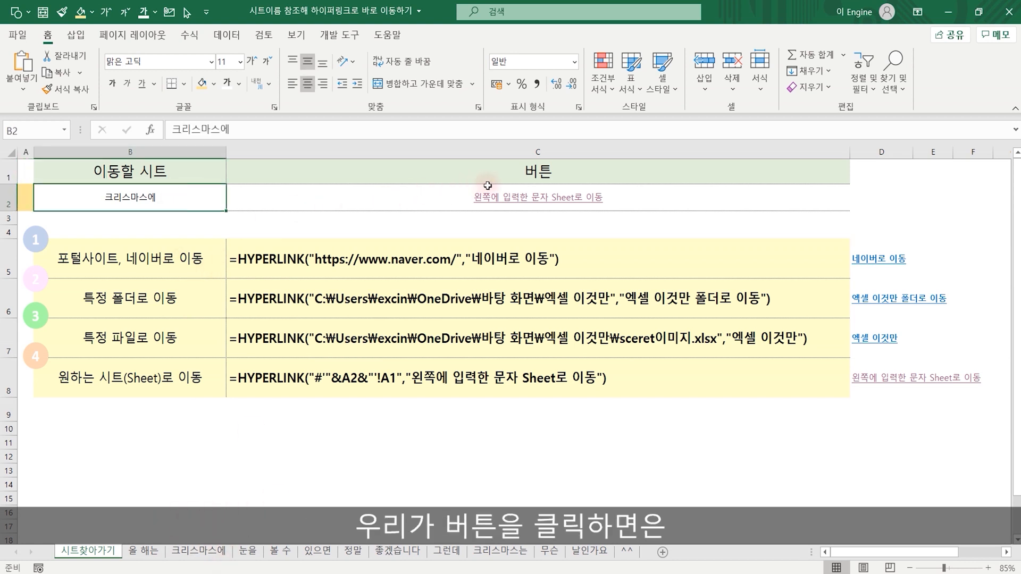
{"action": "left_click", "coordinate": [526, 197]}
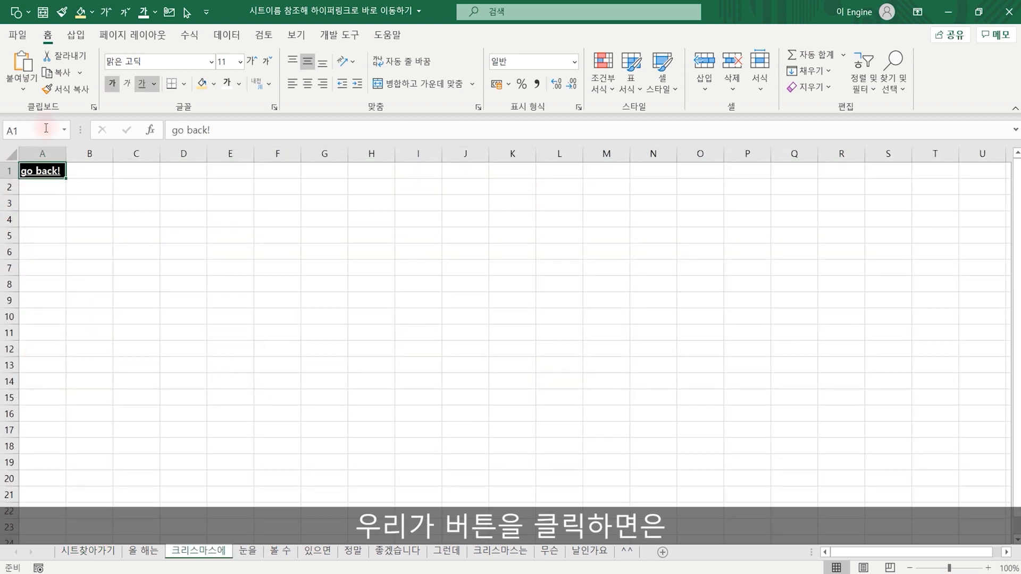
{"action": "left_click", "coordinate": [32, 171]}
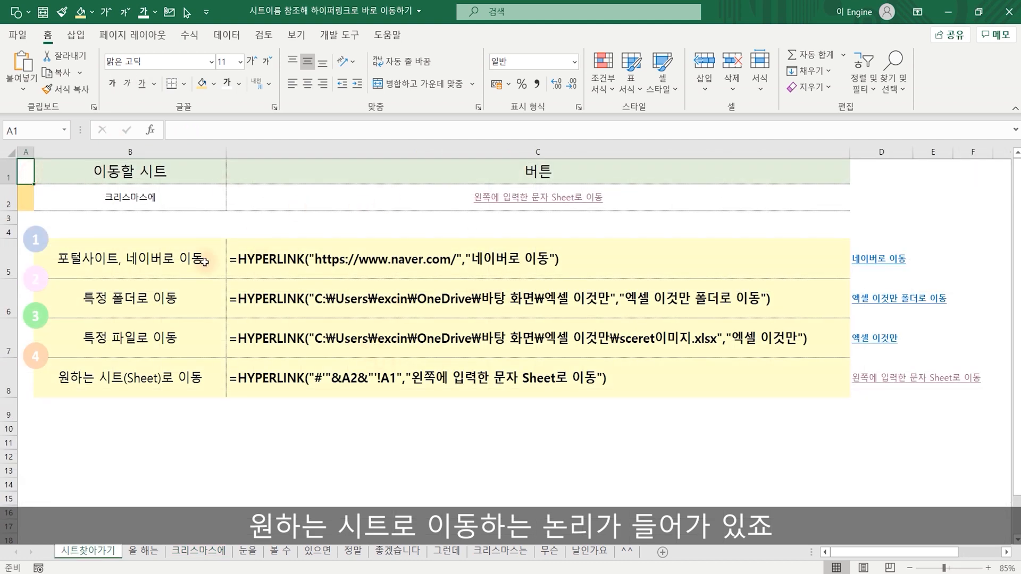
{"action": "left_click", "coordinate": [152, 202]}
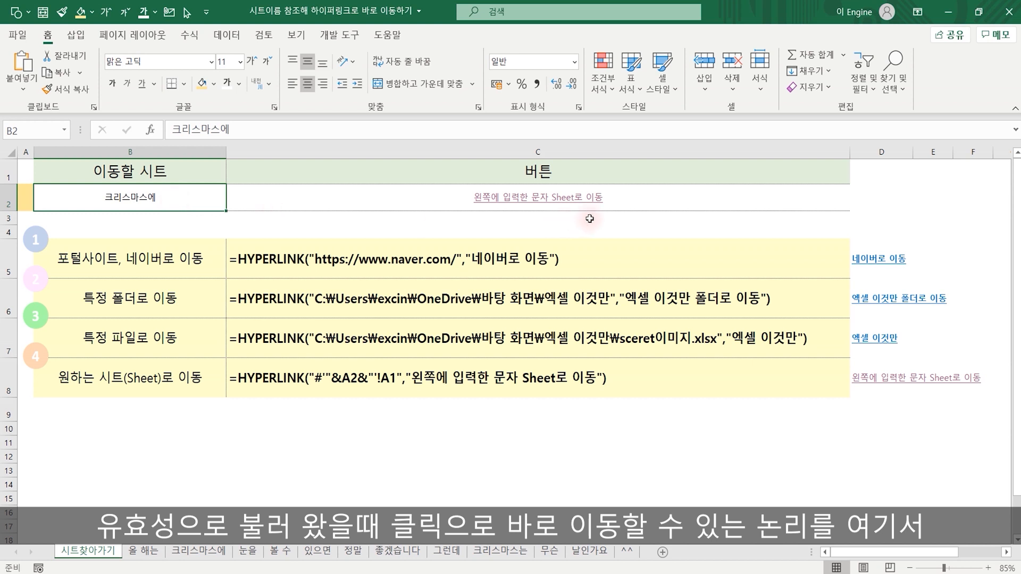
From cell B11, start a new defined name called sheetname in the Name Manager and enlarge its dialog.
{"action": "left_click", "coordinate": [168, 442]}
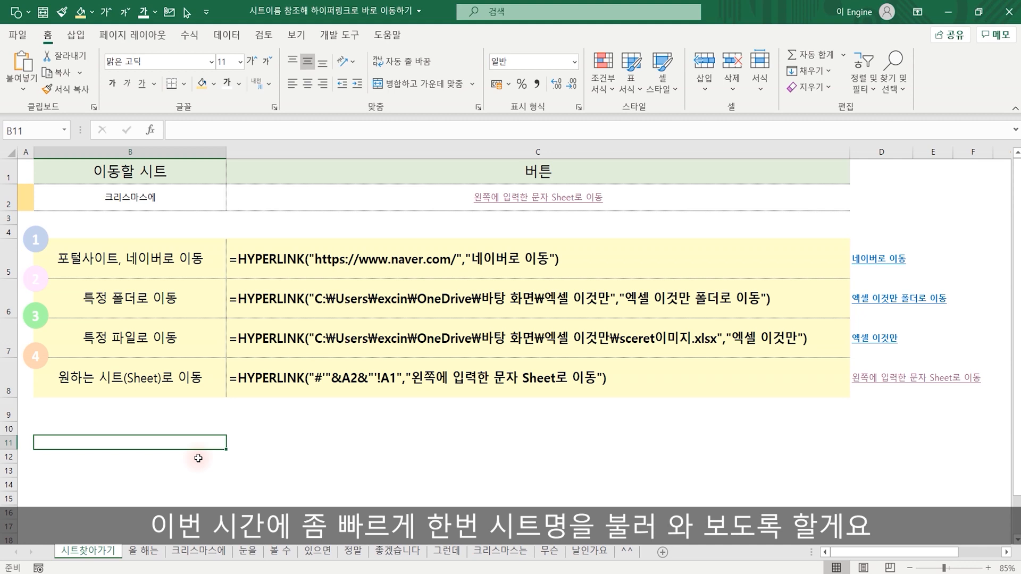
{"action": "key", "text": "ctrl+F3"}
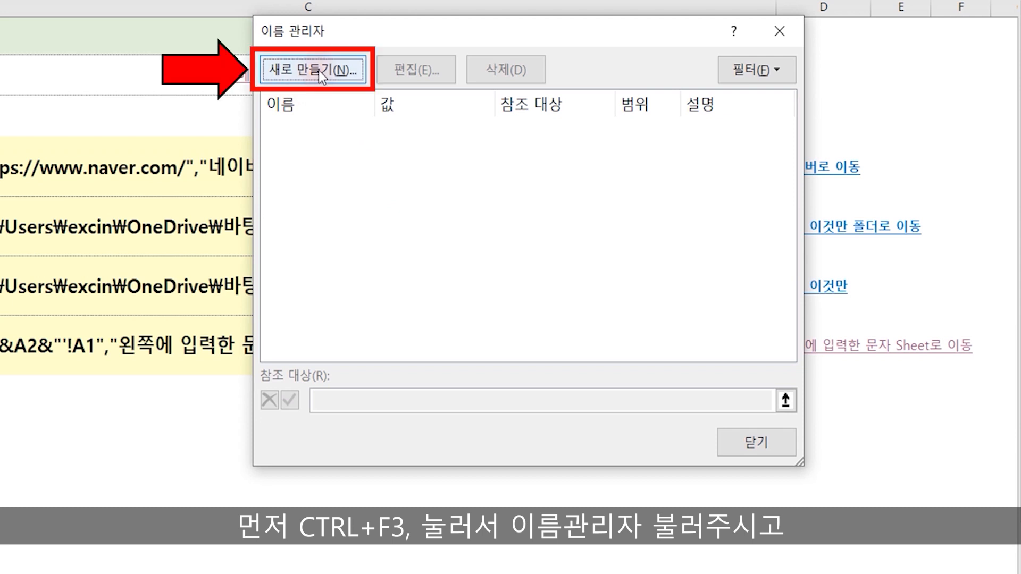
{"action": "left_click", "coordinate": [318, 70]}
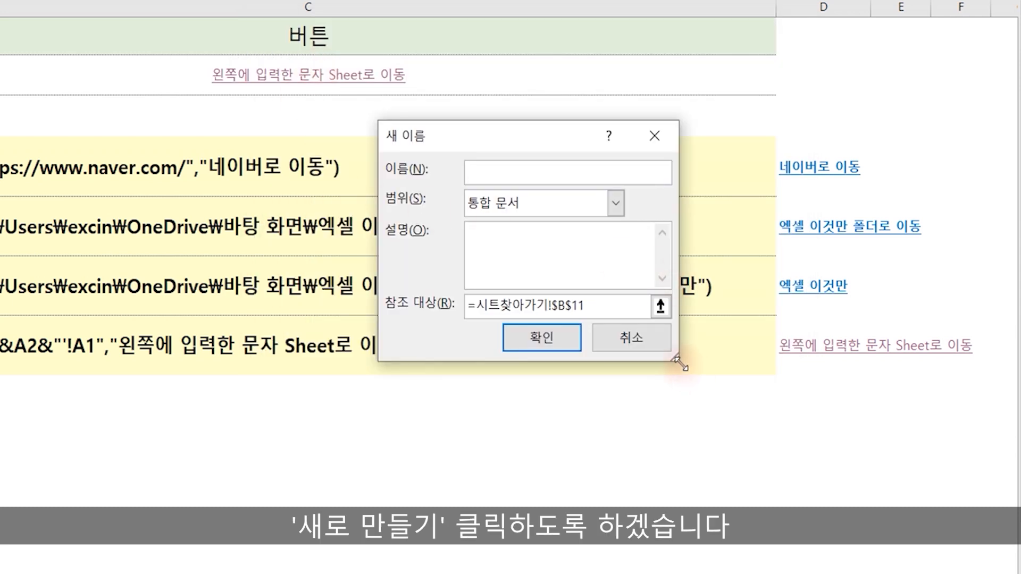
{"action": "left_click_drag", "start_coordinate": [679, 362], "coordinate": [922, 459]}
{"action": "left_click", "coordinate": [551, 170]}
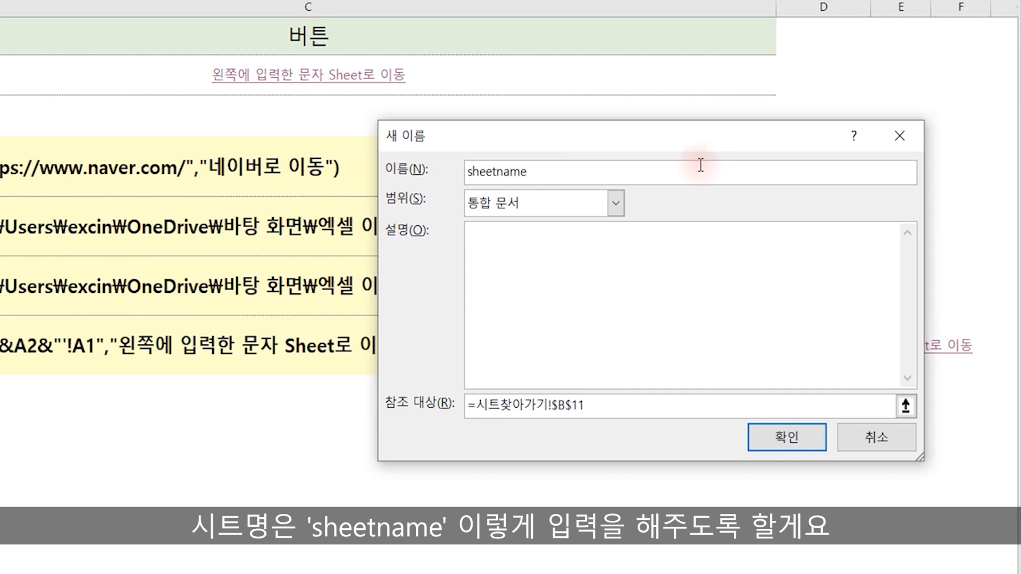
Make the name sheetname refer to =get.workbook(1), save it and close the Name Manager.
{"action": "left_click", "coordinate": [618, 406]}
{"action": "key", "text": "BackSpace"}
{"action": "key", "text": "BackSpace"}
{"action": "key", "text": "BackSpace"}
{"action": "key", "text": "BackSpace"}
{"action": "key", "text": "BackSpace"}
{"action": "key", "text": "BackSpace"}
{"action": "key", "text": "BackSpace"}
{"action": "key", "text": "BackSpace"}
{"action": "key", "text": "BackSpace"}
{"action": "key", "text": "BackSpace"}
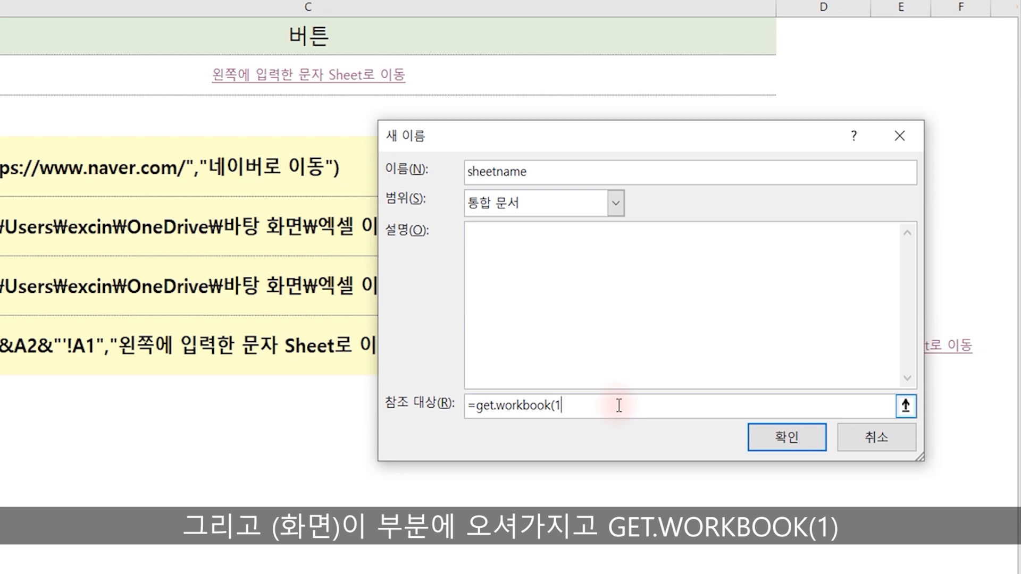
{"action": "left_click", "coordinate": [775, 433]}
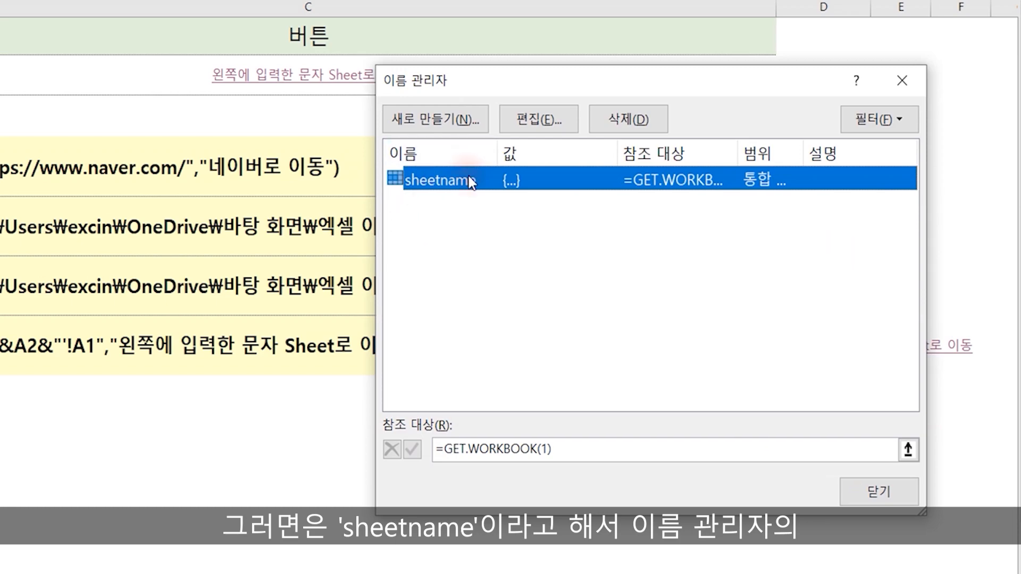
{"action": "left_click", "coordinate": [927, 479]}
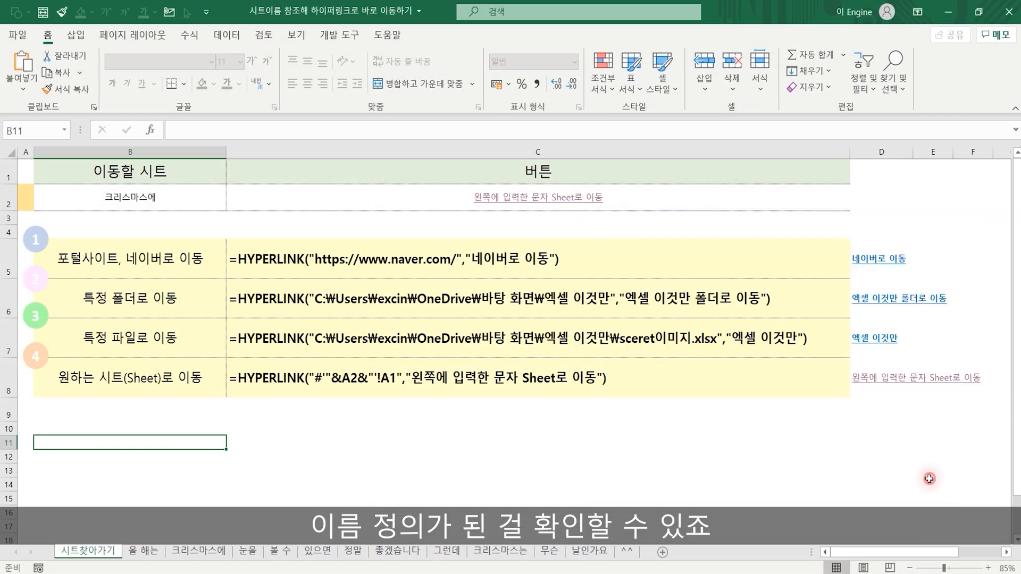
Enter the formula =INDEX(sheetname,row()-9) in cell B11.
{"action": "type", "text": "="}
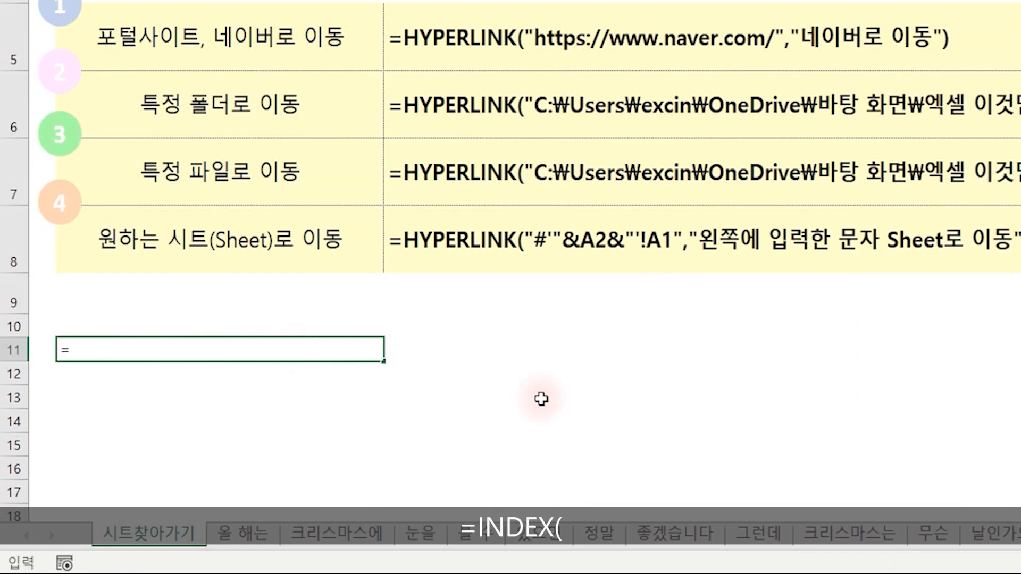
{"action": "type", "text": "inde"}
{"action": "key", "text": "Tab"}
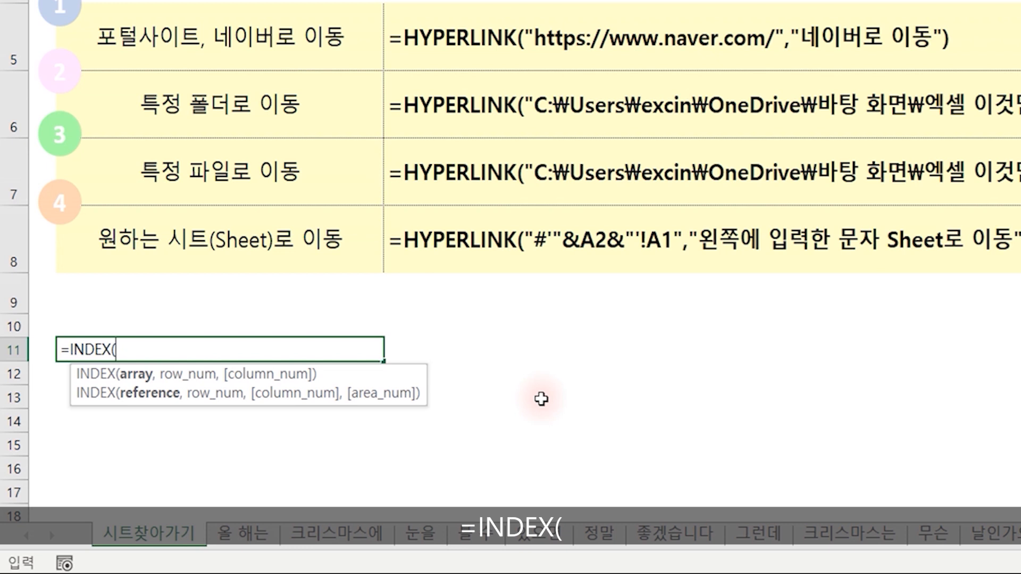
{"action": "type", "text": "shee"}
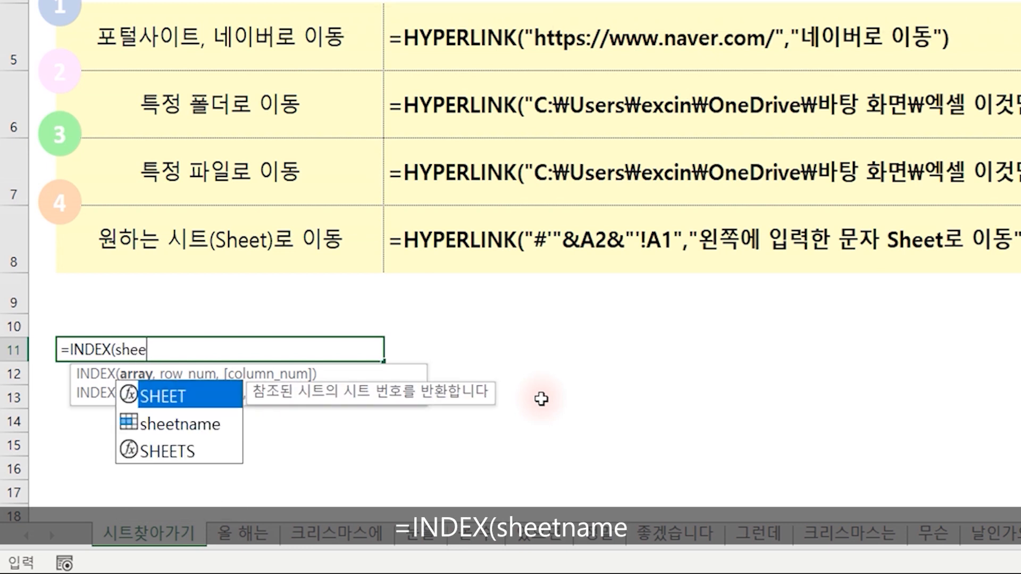
{"action": "type", "text": "t"}
{"action": "key", "text": "Down"}
{"action": "key", "text": "Tab"}
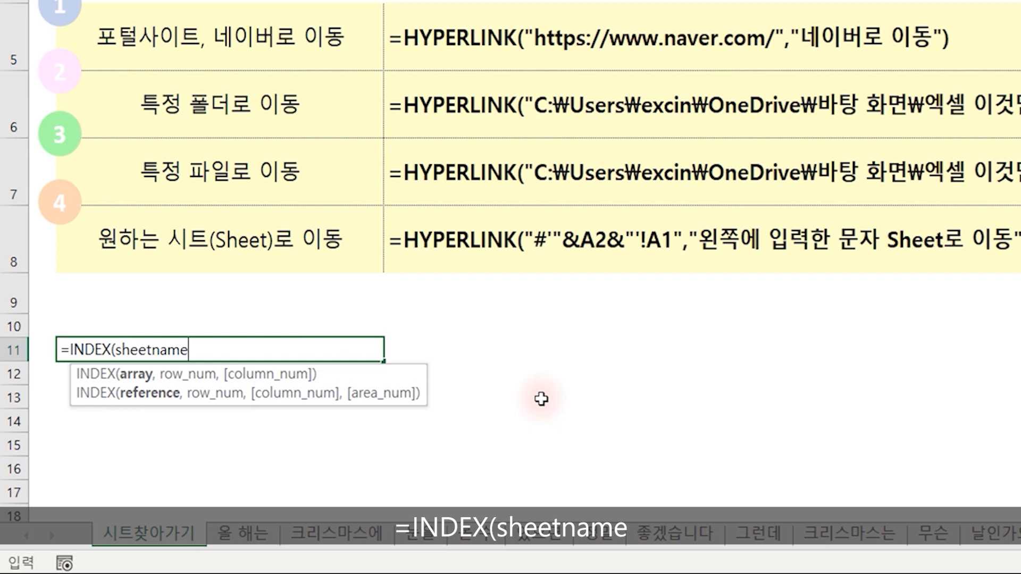
{"action": "type", "text": ","}
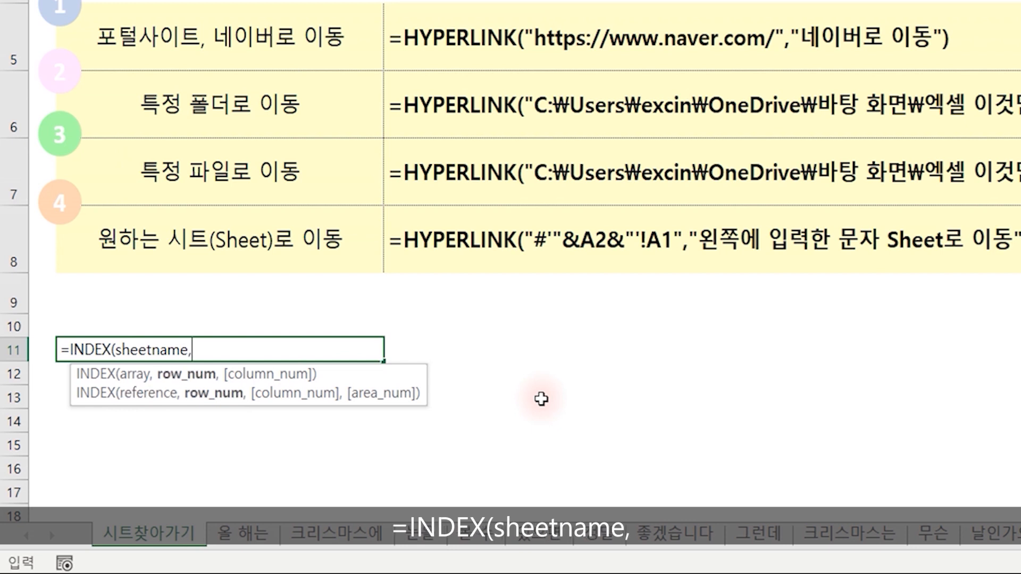
{"action": "type", "text": "row("}
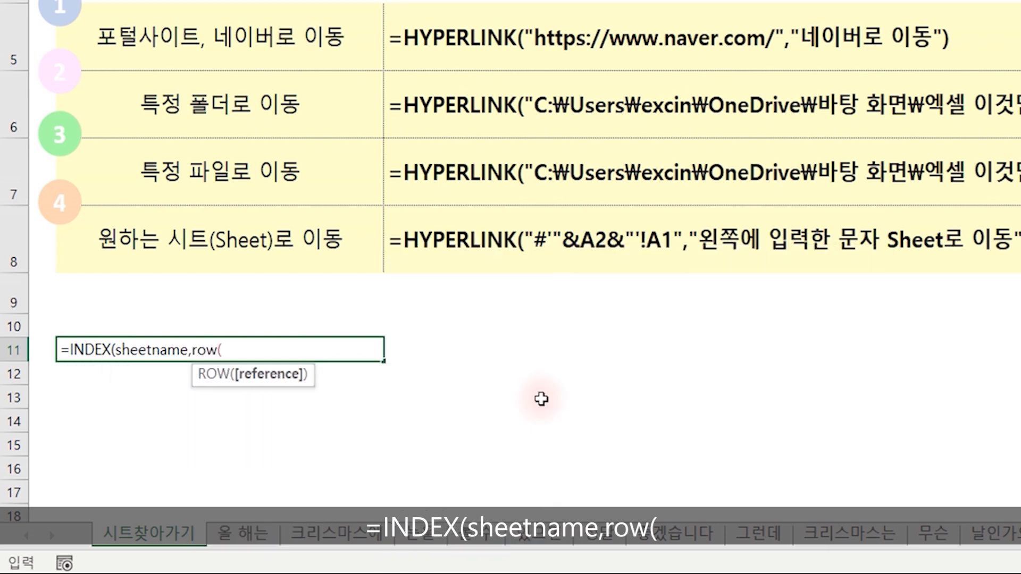
{"action": "type", "text": ")-9"}
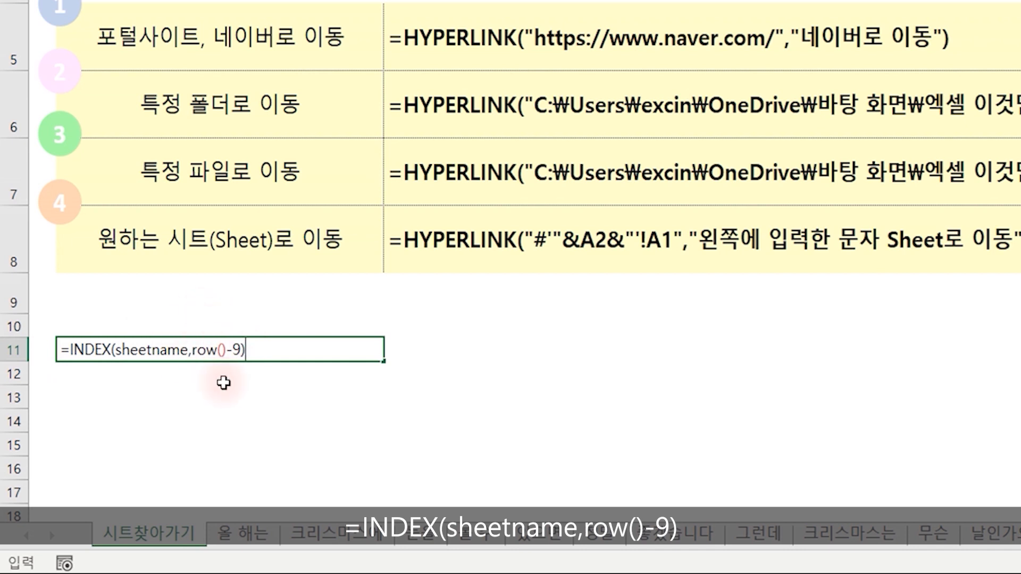
{"action": "key", "text": "Return"}
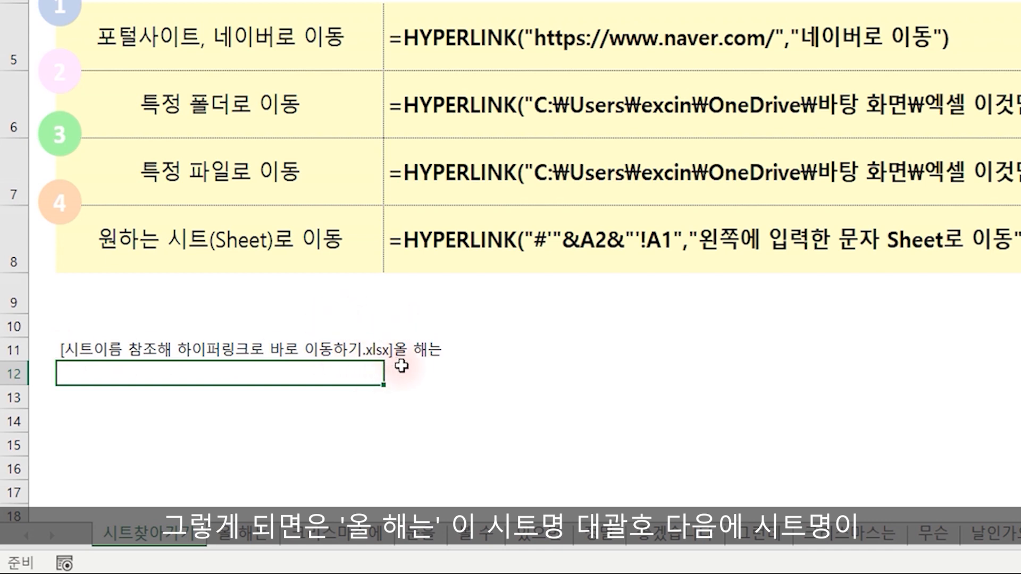
Fill the B11 formula down to B26 and clear the #REF! cells B23:B26.
{"action": "left_click", "coordinate": [354, 356]}
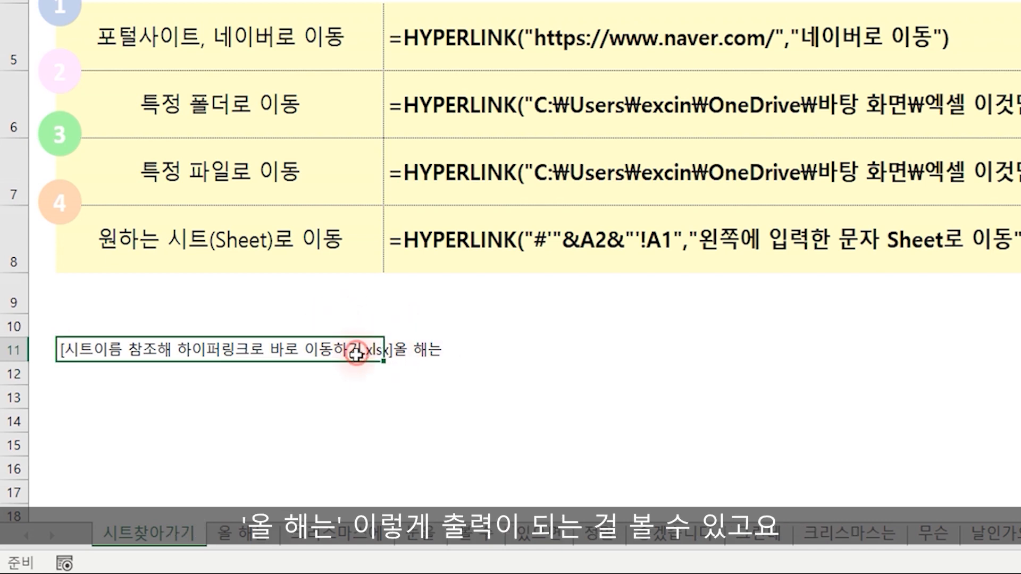
{"action": "left_click_drag", "start_coordinate": [385, 362], "coordinate": [385, 447]}
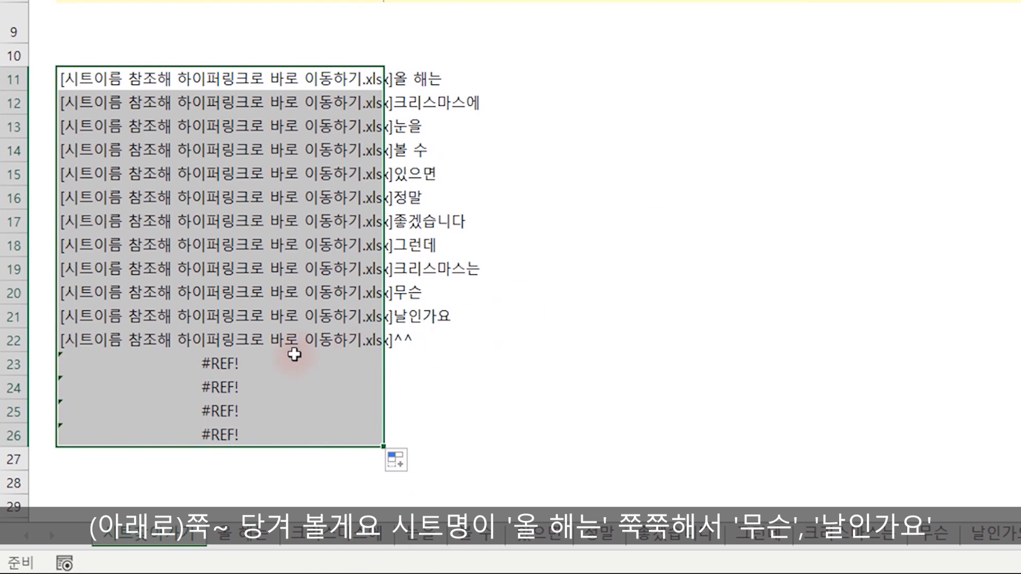
{"action": "left_click", "coordinate": [300, 361]}
{"action": "left_click_drag", "start_coordinate": [300, 360], "coordinate": [296, 429]}
{"action": "key", "text": "Delete"}
{"action": "left_click", "coordinate": [513, 322]}
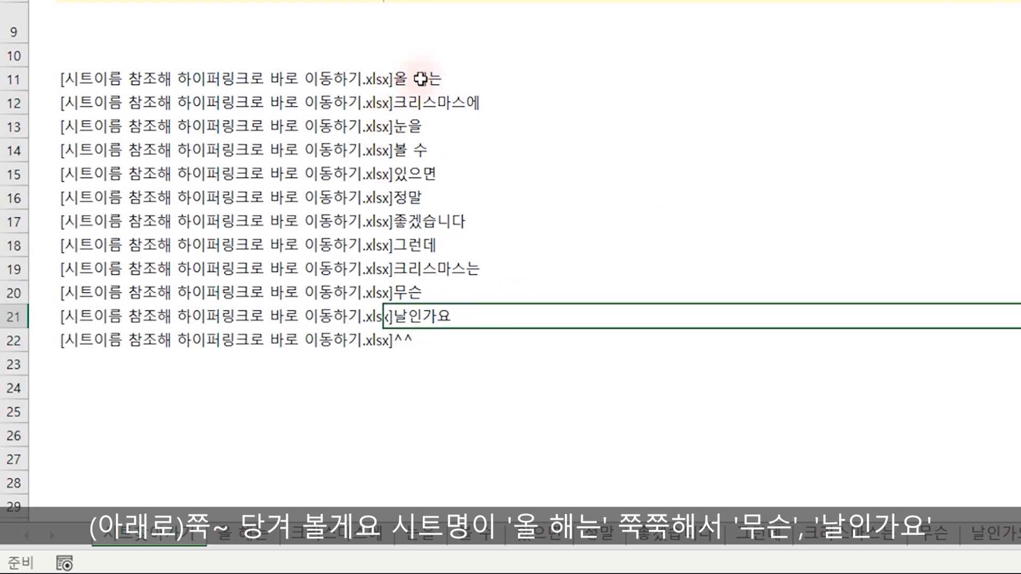
Widen column B and enter the formula =RIGHT(B11,LEN(B11)-FIND("]",B11)) in cell C11.
{"action": "left_click", "coordinate": [420, 79]}
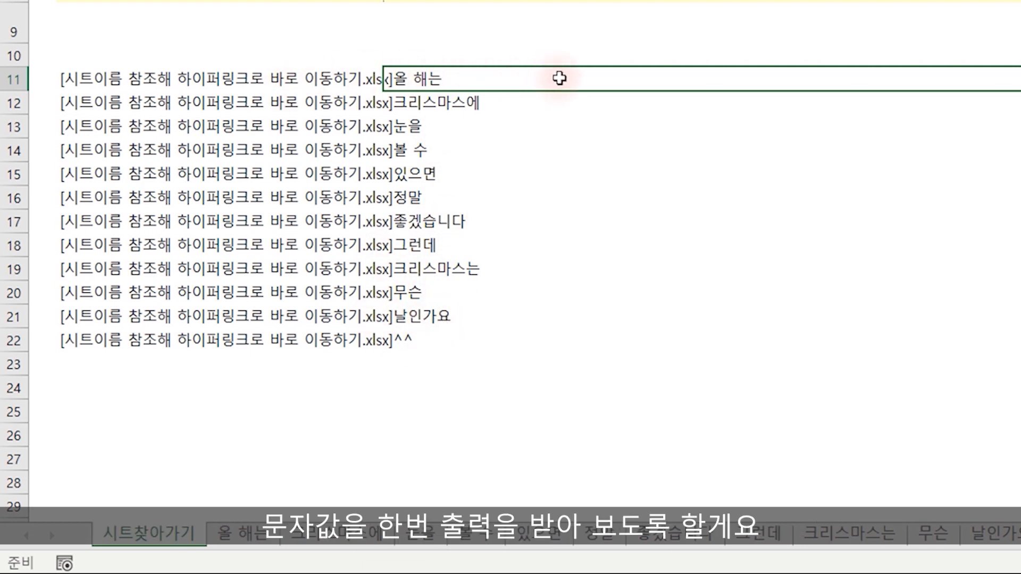
{"action": "left_click_drag", "start_coordinate": [384, 0], "coordinate": [539, 2]}
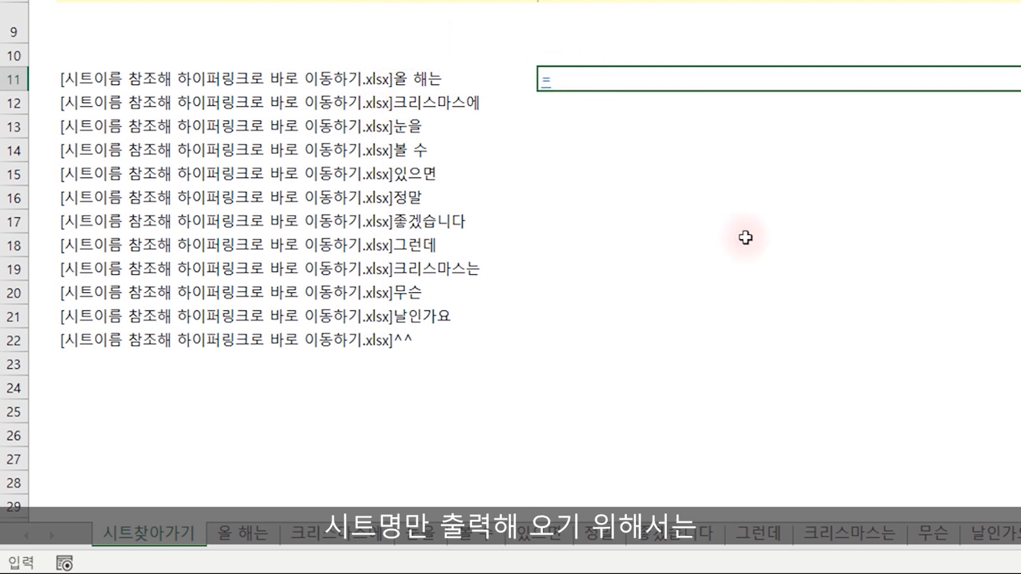
{"action": "type", "text": "right("}
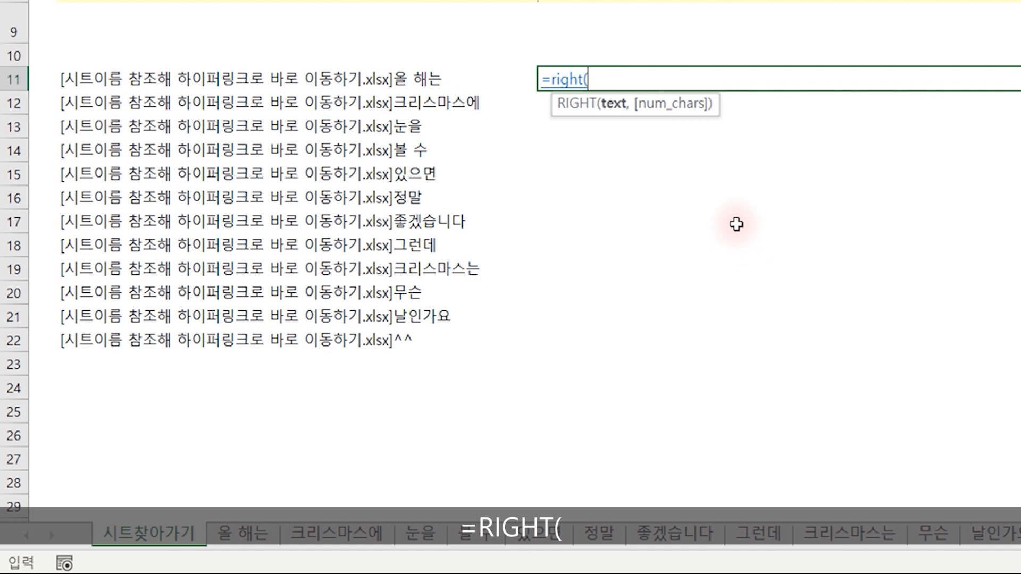
{"action": "left_click", "coordinate": [399, 79]}
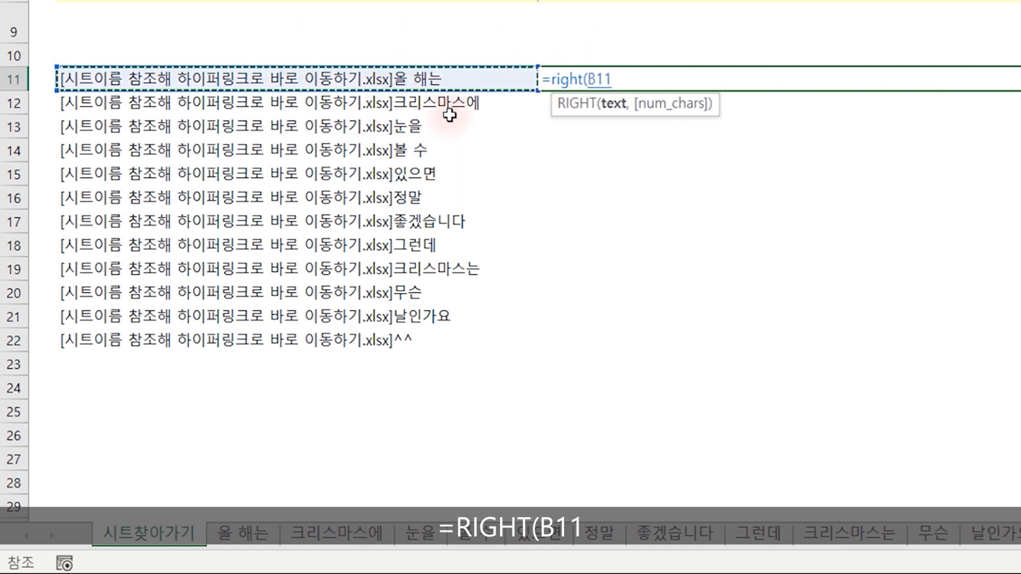
{"action": "type", "text": ",len("}
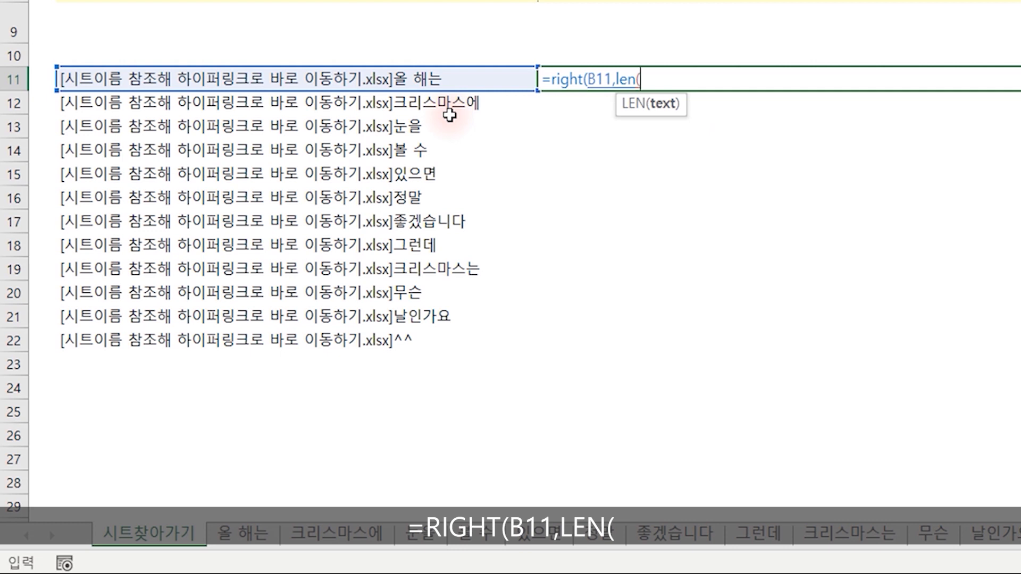
{"action": "left_click", "coordinate": [330, 77]}
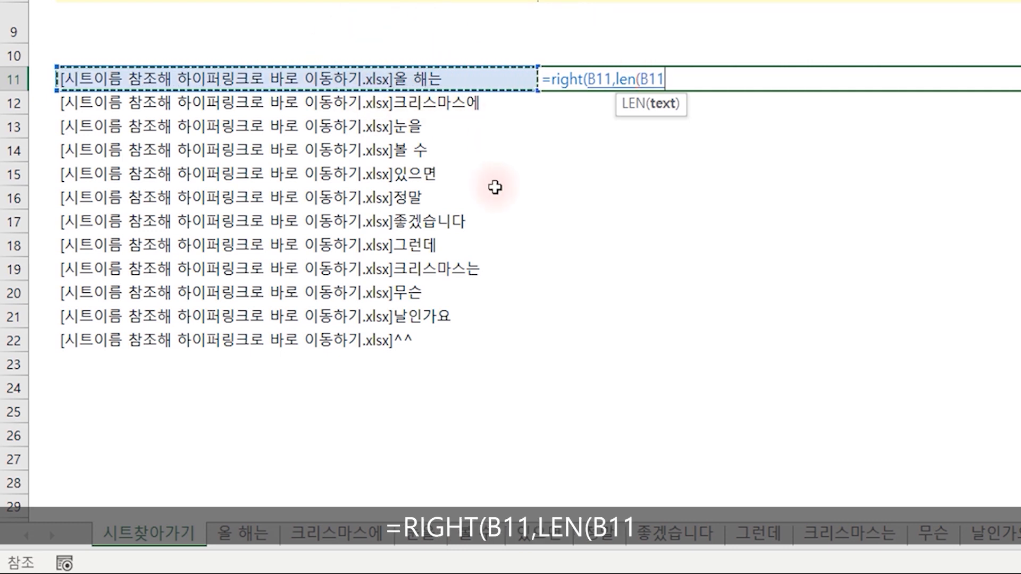
{"action": "type", "text": ")-find("}
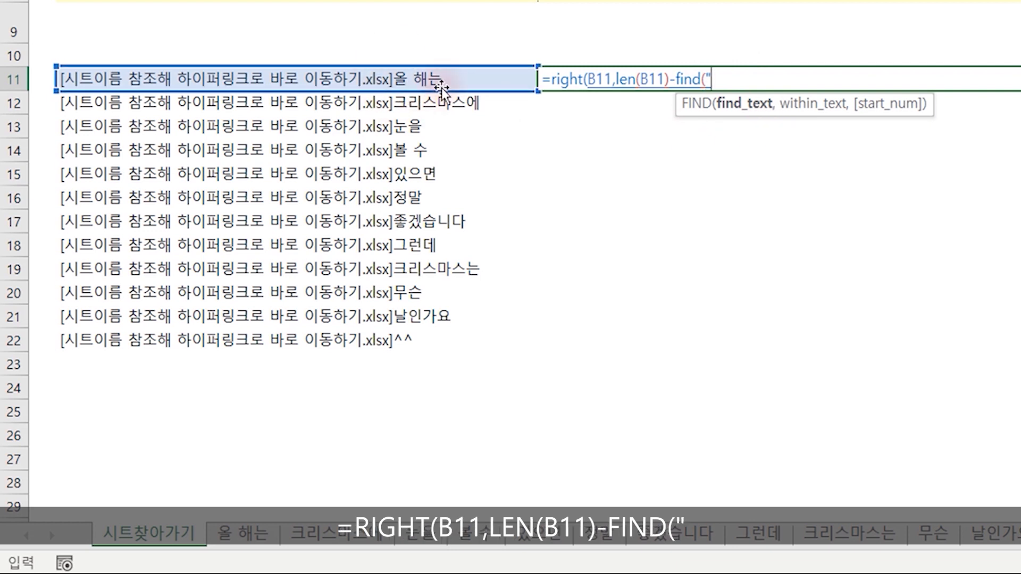
{"action": "type", "text": "]"}
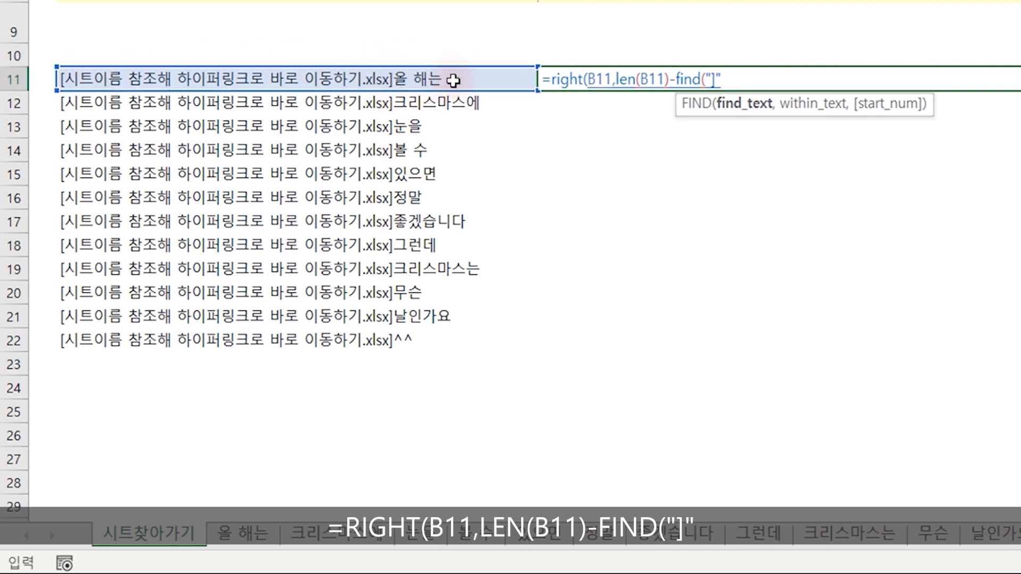
{"action": "type", "text": ","}
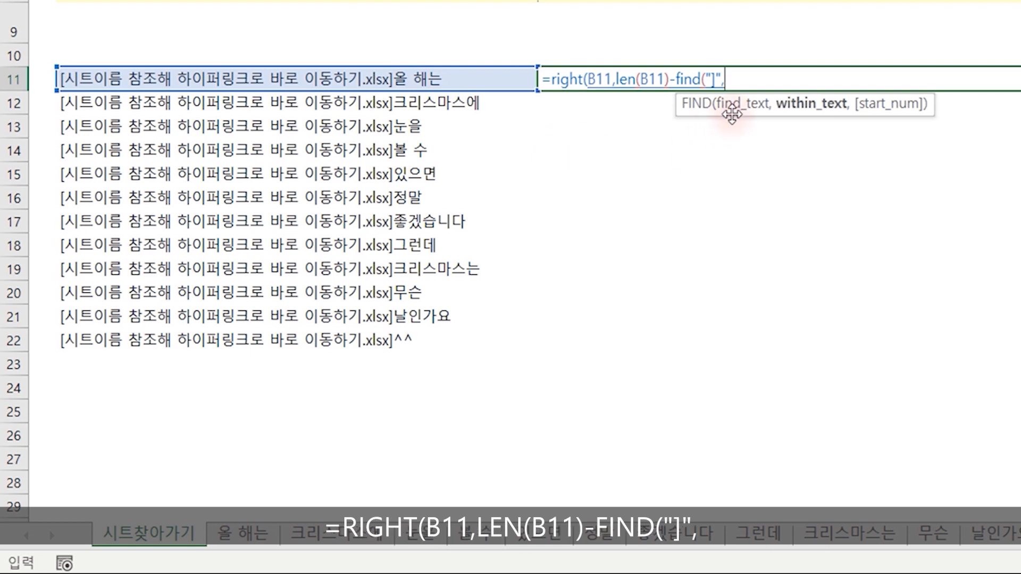
{"action": "left_click", "coordinate": [436, 75]}
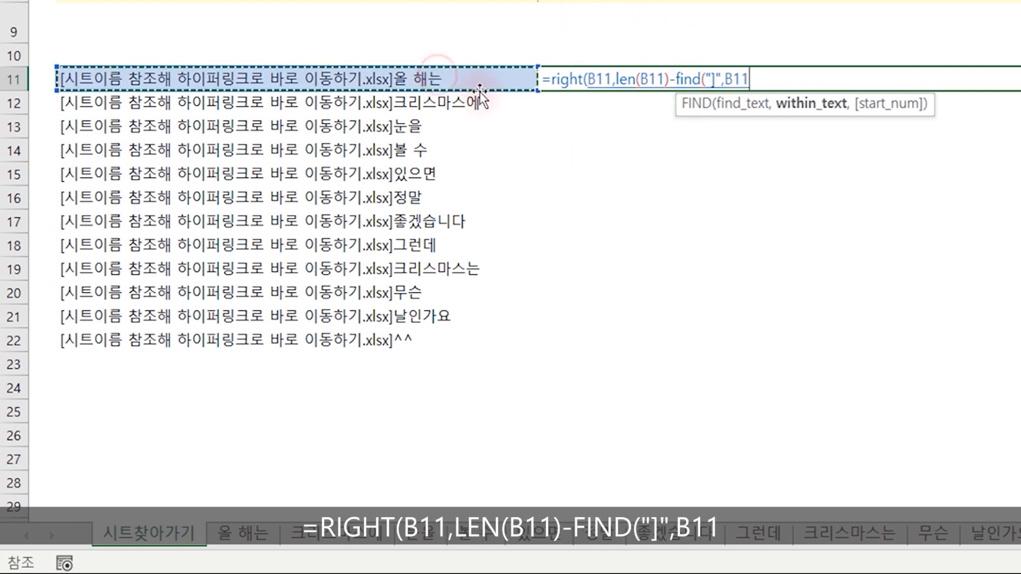
{"action": "type", "text": ")"}
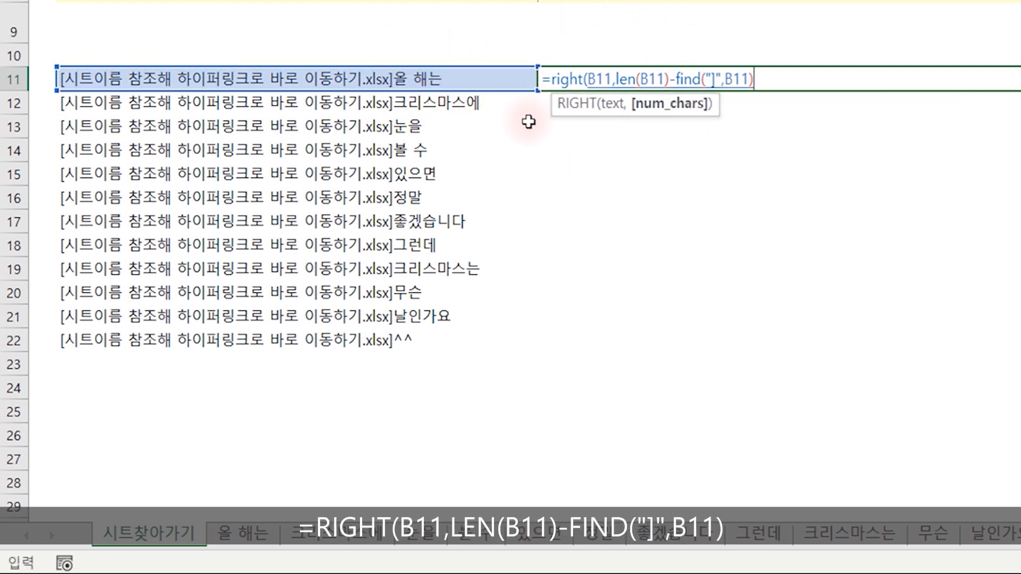
{"action": "type", "text": ")"}
{"action": "key", "text": "Return"}
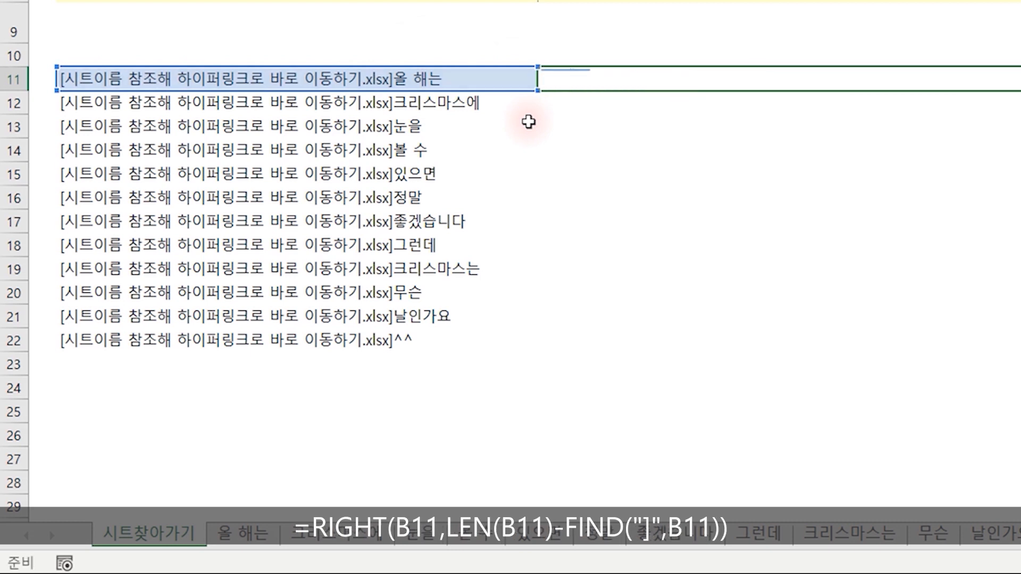
Fill the C11 formula down to C22.
{"action": "left_click", "coordinate": [904, 76]}
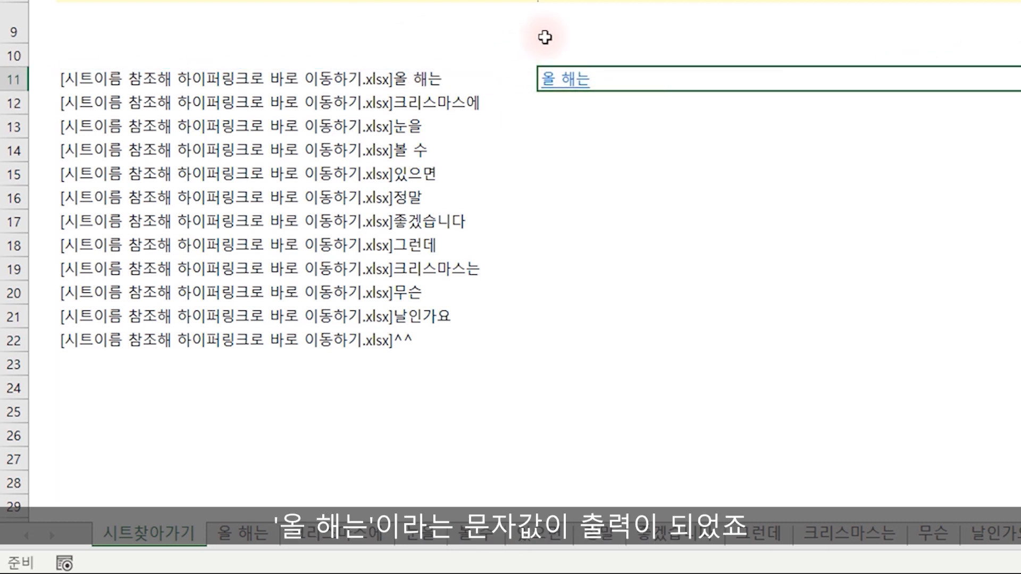
{"action": "left_click_drag", "start_coordinate": [941, 290], "coordinate": [930, 442]}
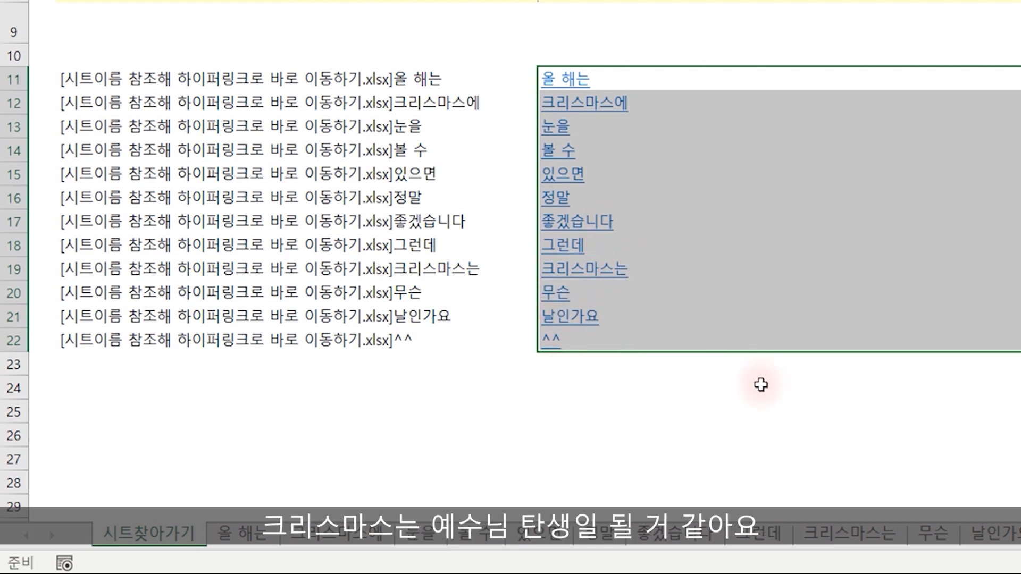
{"action": "left_click", "coordinate": [698, 384]}
Set the font color of C11:C22 to automatic black and remove the underline.
{"action": "left_click_drag", "start_coordinate": [374, 285], "coordinate": [366, 437]}
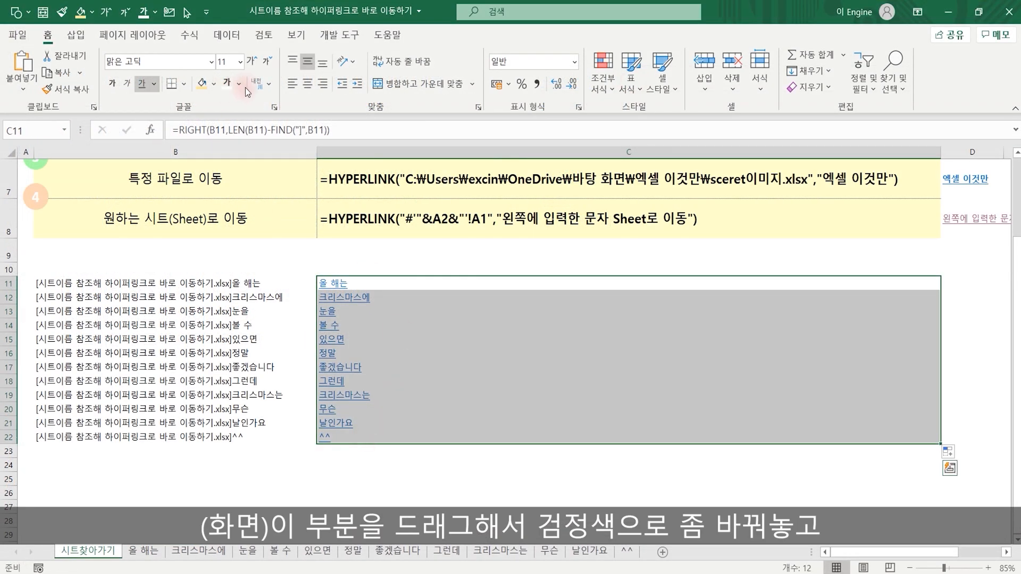
{"action": "left_click", "coordinate": [239, 83]}
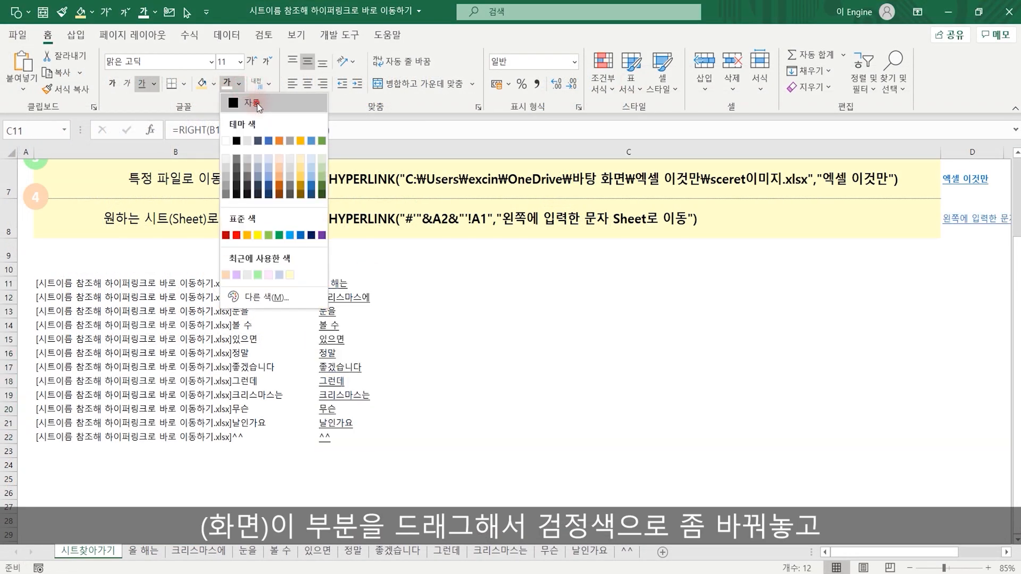
{"action": "left_click", "coordinate": [257, 105]}
{"action": "left_click", "coordinate": [142, 83]}
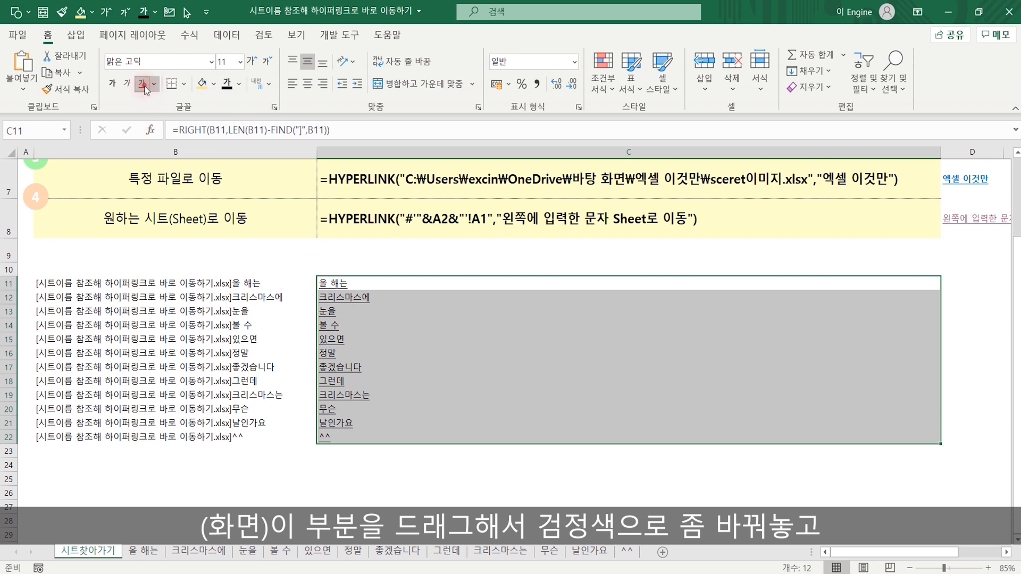
{"action": "left_click", "coordinate": [444, 475]}
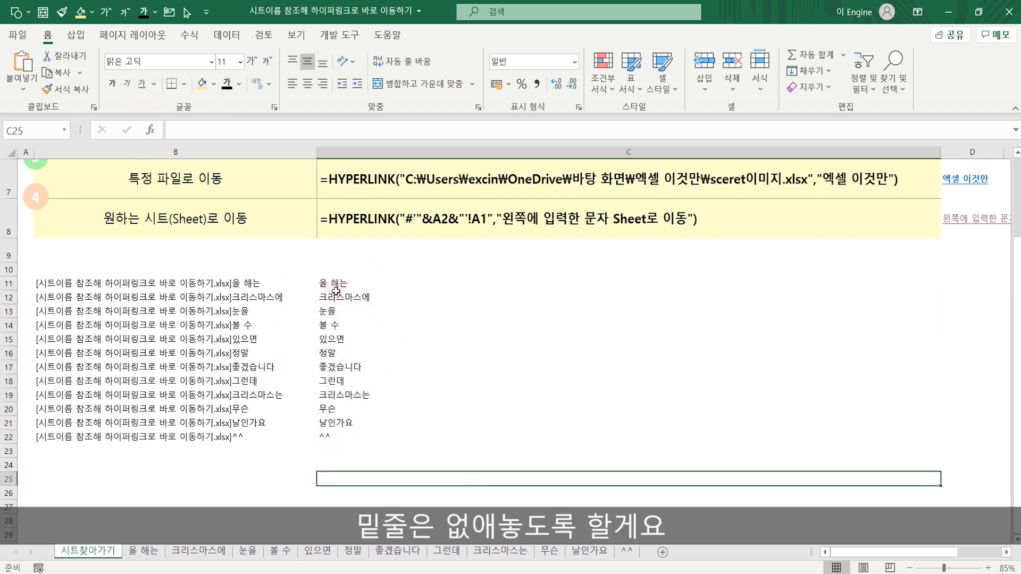
Clear the contents of cell B2 below the 이동할 시트 heading.
{"action": "left_click_drag", "start_coordinate": [336, 287], "coordinate": [339, 433]}
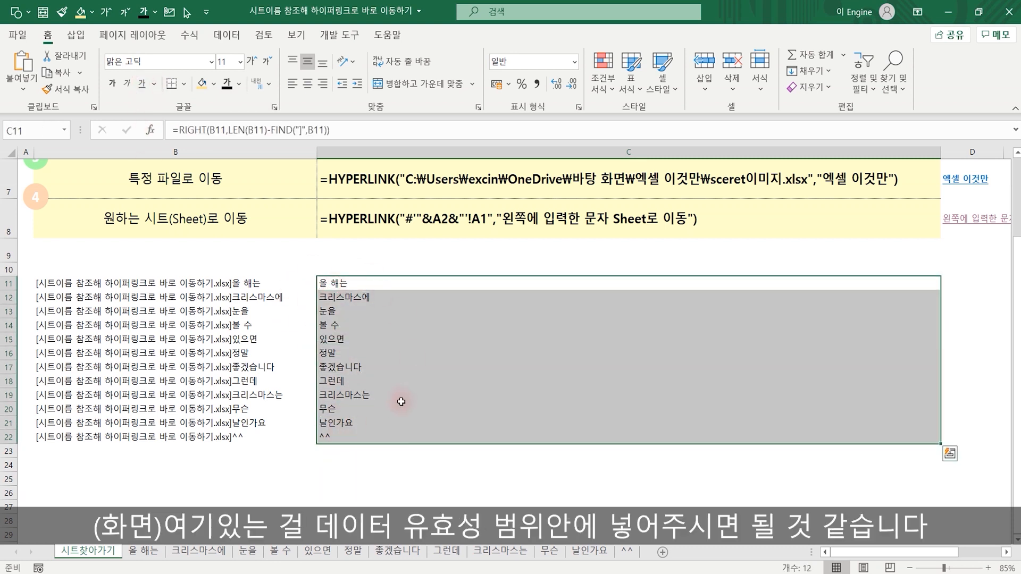
{"action": "scroll", "coordinate": [401, 402], "scroll_direction": "up", "scroll_amount": 2}
{"action": "left_click", "coordinate": [205, 195]}
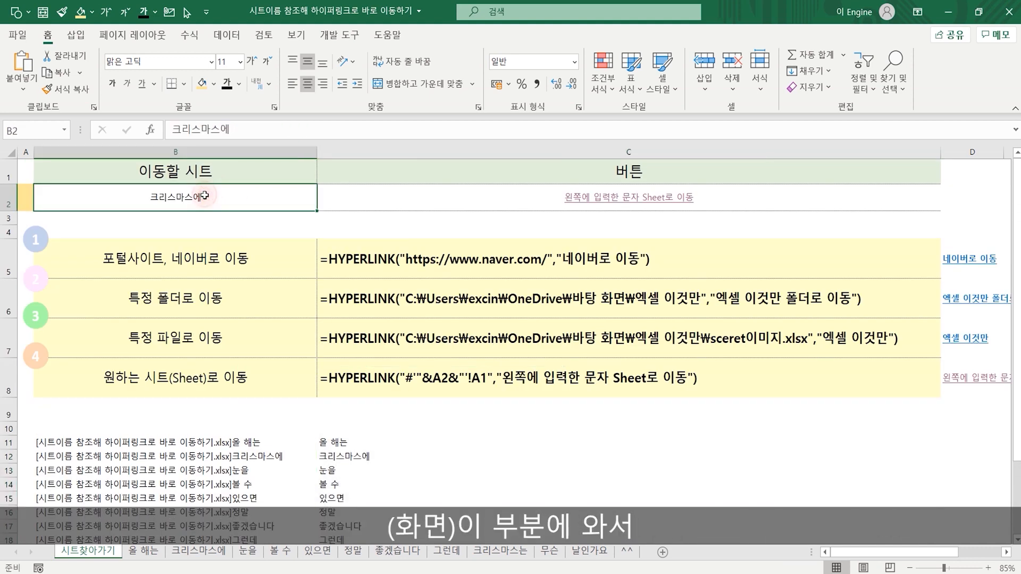
{"action": "key", "text": "Delete"}
Apply list (목록) data validation to cell B2, using the sheet names in C11:C22 as the source.
{"action": "left_click", "coordinate": [227, 35]}
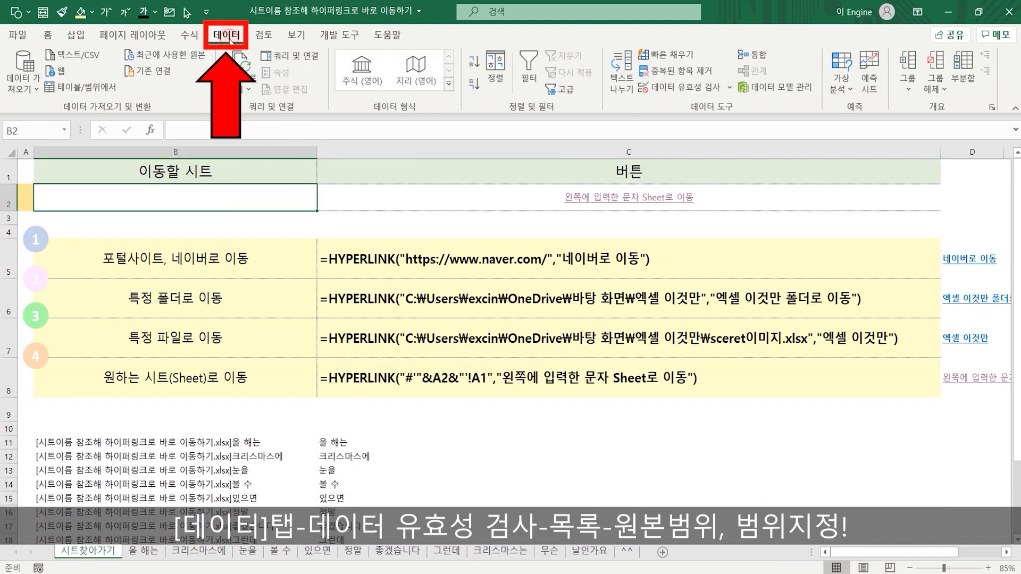
{"action": "left_click", "coordinate": [670, 87]}
{"action": "left_click", "coordinate": [667, 301]}
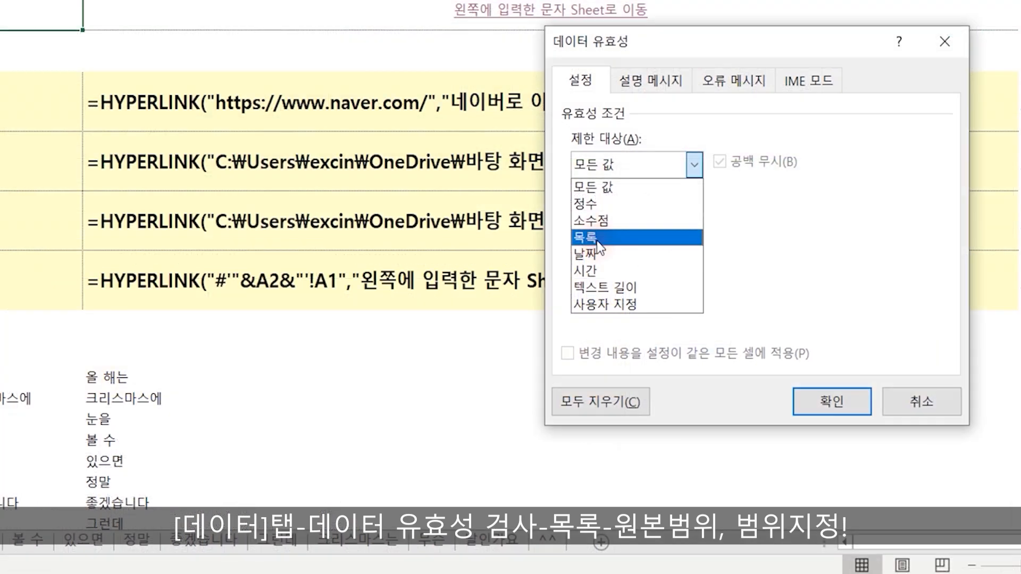
{"action": "left_click", "coordinate": [597, 238]}
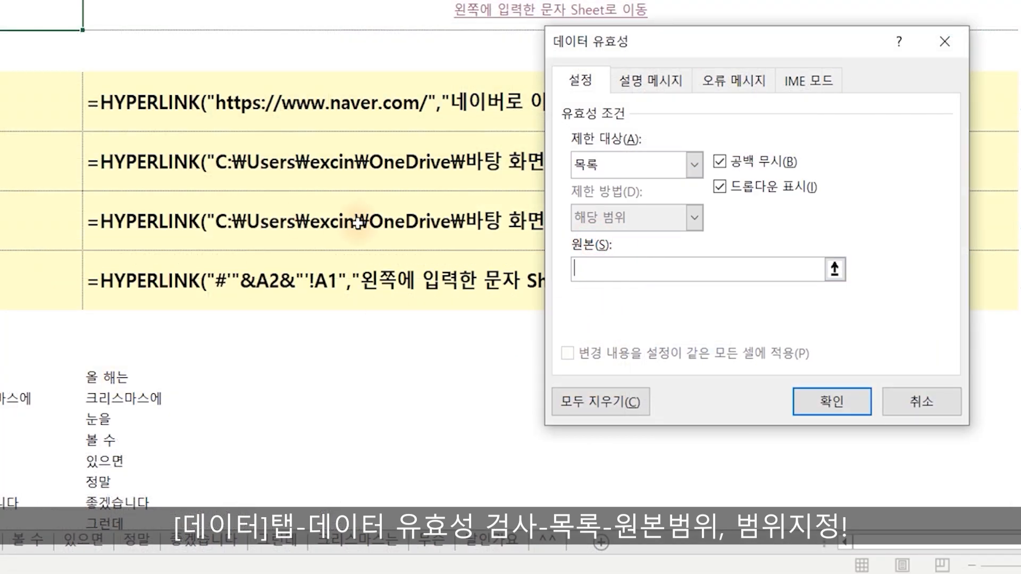
{"action": "scroll", "coordinate": [265, 283], "scroll_direction": "down", "scroll_amount": 2}
{"action": "left_click_drag", "start_coordinate": [127, 137], "coordinate": [129, 366]}
{"action": "left_click", "coordinate": [832, 402]}
{"action": "scroll", "coordinate": [198, 211], "scroll_direction": "up", "scroll_amount": 2}
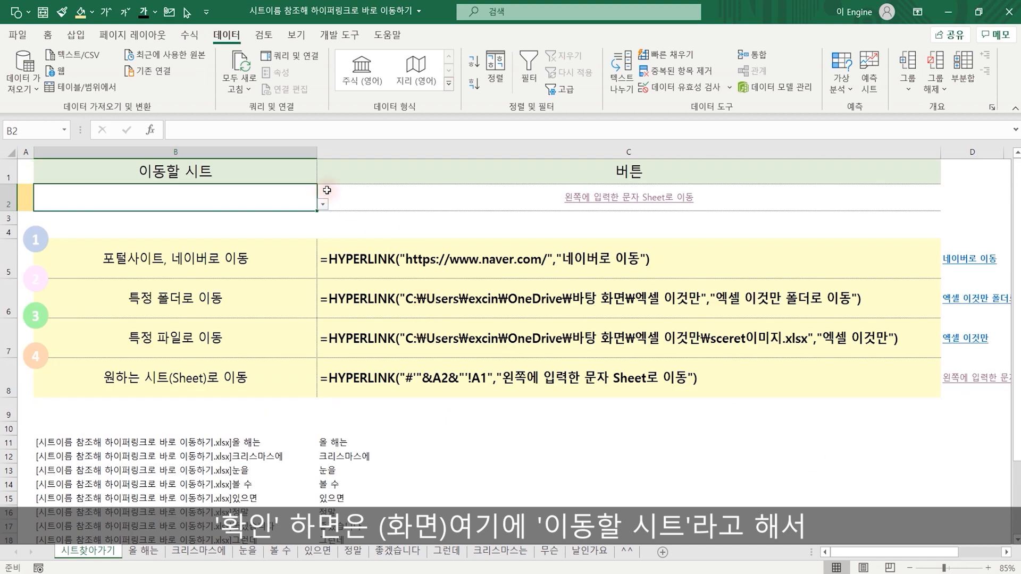
Choose 있으면 from the dropdown list in cell B2.
{"action": "left_click", "coordinate": [323, 204]}
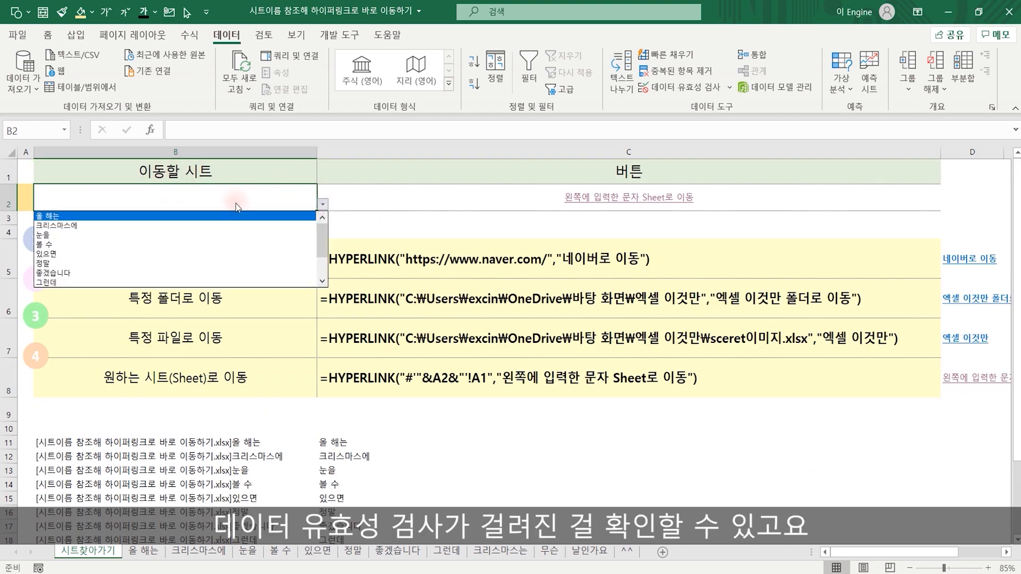
{"action": "left_click", "coordinate": [75, 253]}
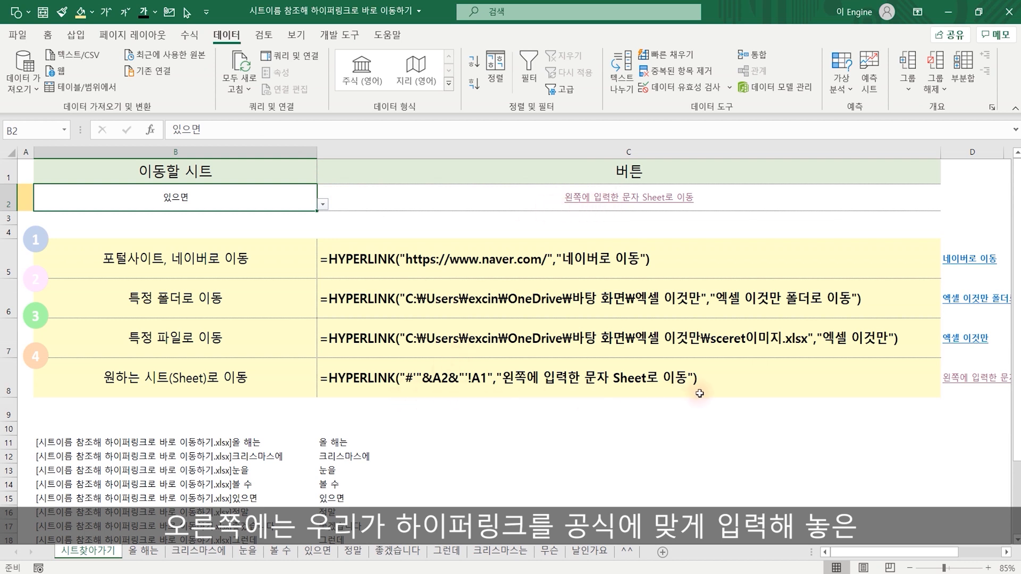
Test the sheet link in cell C2, then return to the first sheet through the go back! link in A1.
{"action": "left_click", "coordinate": [703, 202]}
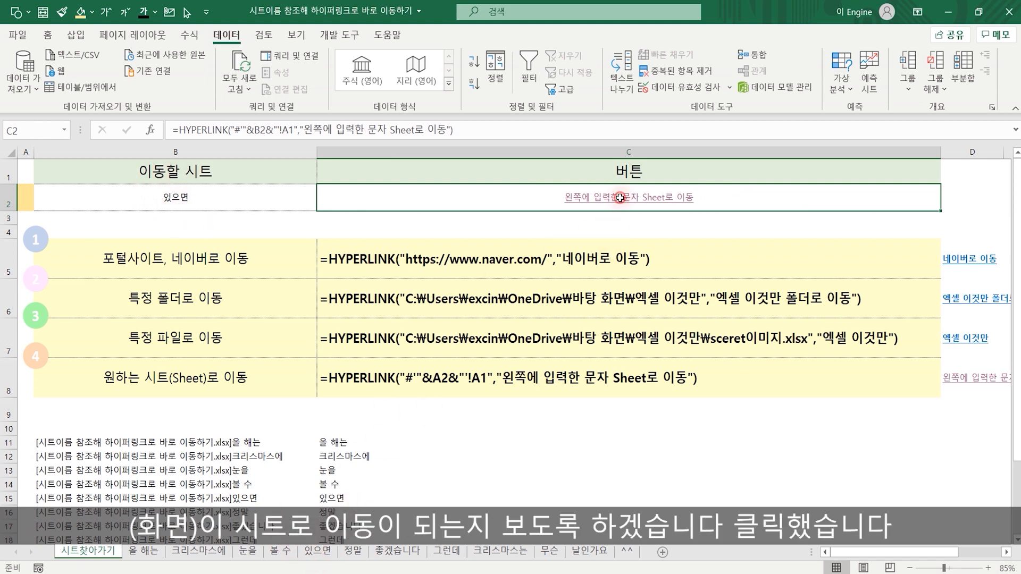
{"action": "left_click", "coordinate": [620, 198]}
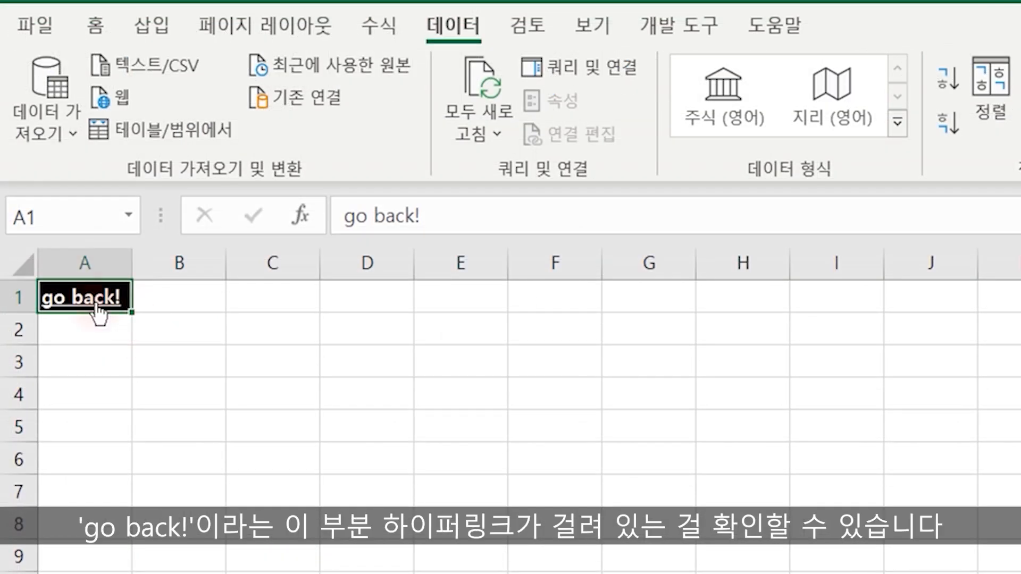
{"action": "mouse_move", "coordinate": [99, 309]}
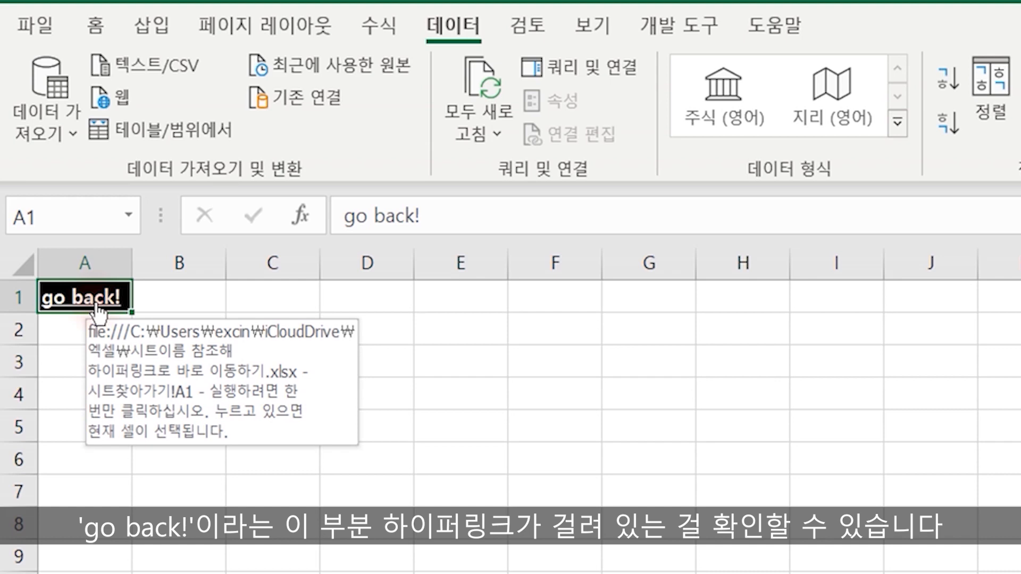
{"action": "left_click", "coordinate": [98, 306]}
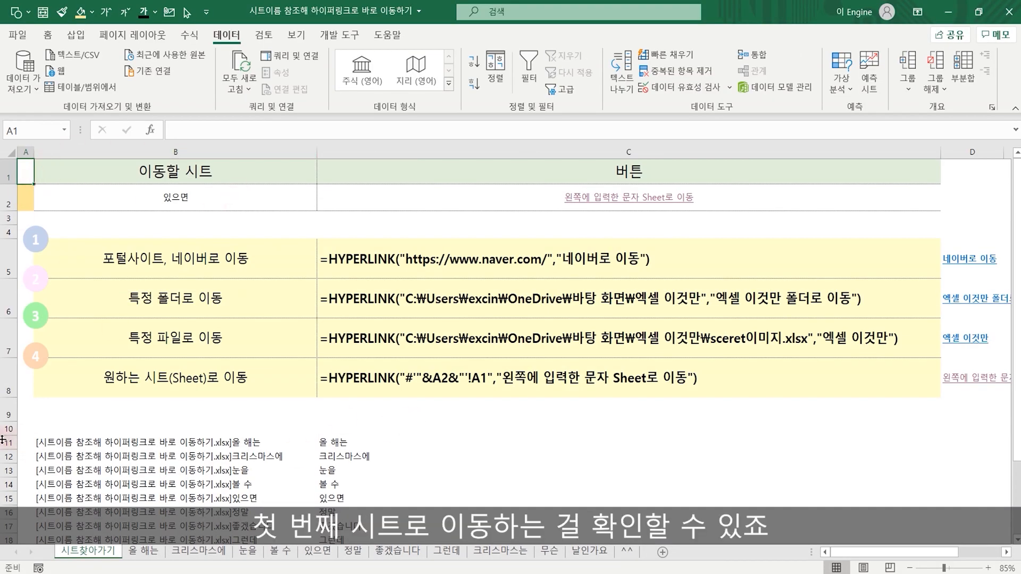
Hide the helper lists in B11:C22 by setting their font color to white, and select cell B2.
{"action": "left_click", "coordinate": [149, 443]}
{"action": "left_click_drag", "start_coordinate": [190, 444], "coordinate": [372, 519]}
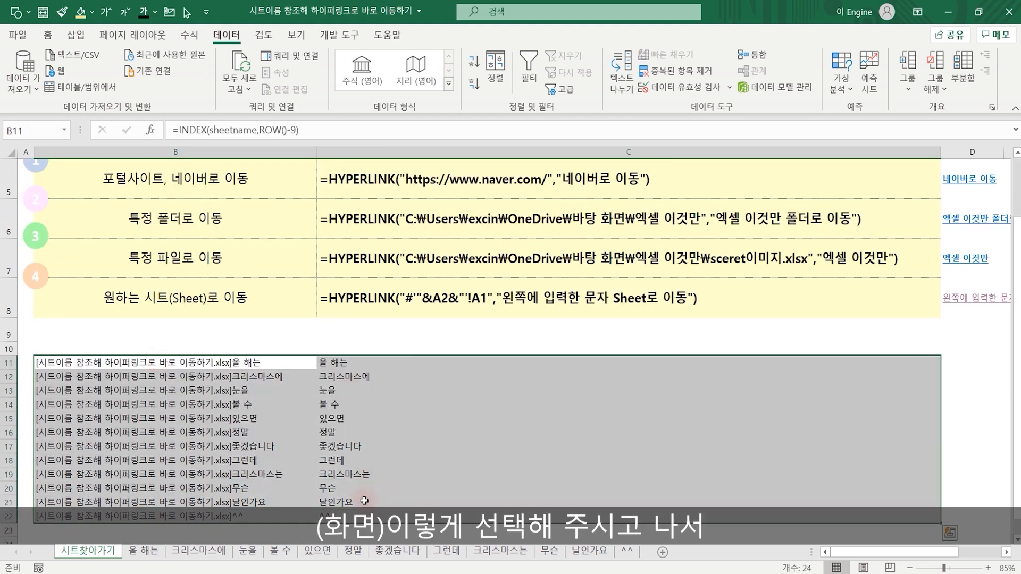
{"action": "left_click", "coordinate": [49, 36]}
{"action": "left_click", "coordinate": [239, 84]}
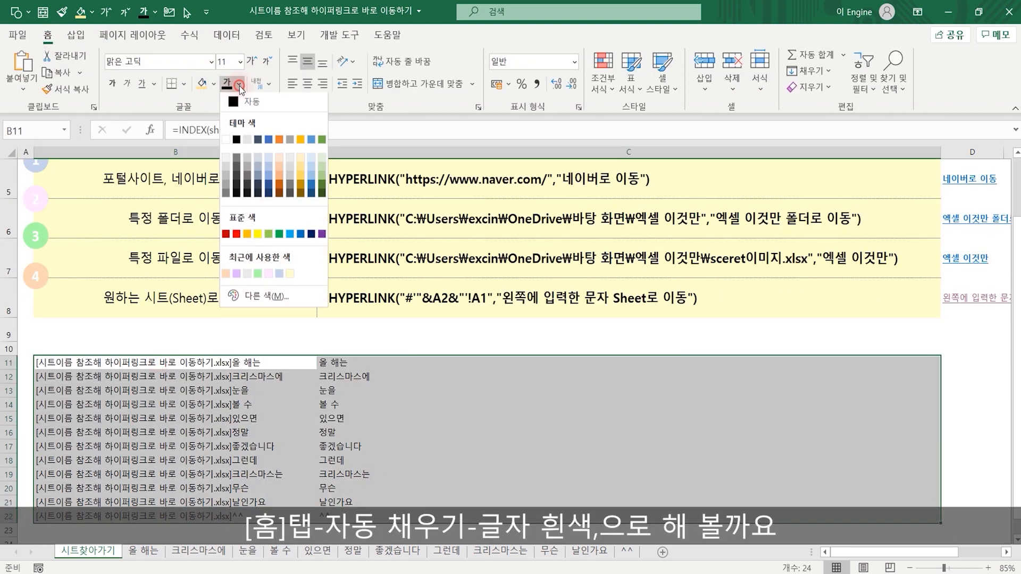
{"action": "left_click", "coordinate": [228, 139]}
{"action": "left_click", "coordinate": [330, 401]}
{"action": "left_click", "coordinate": [440, 366]}
{"action": "scroll", "coordinate": [440, 383], "scroll_direction": "up", "scroll_amount": 2}
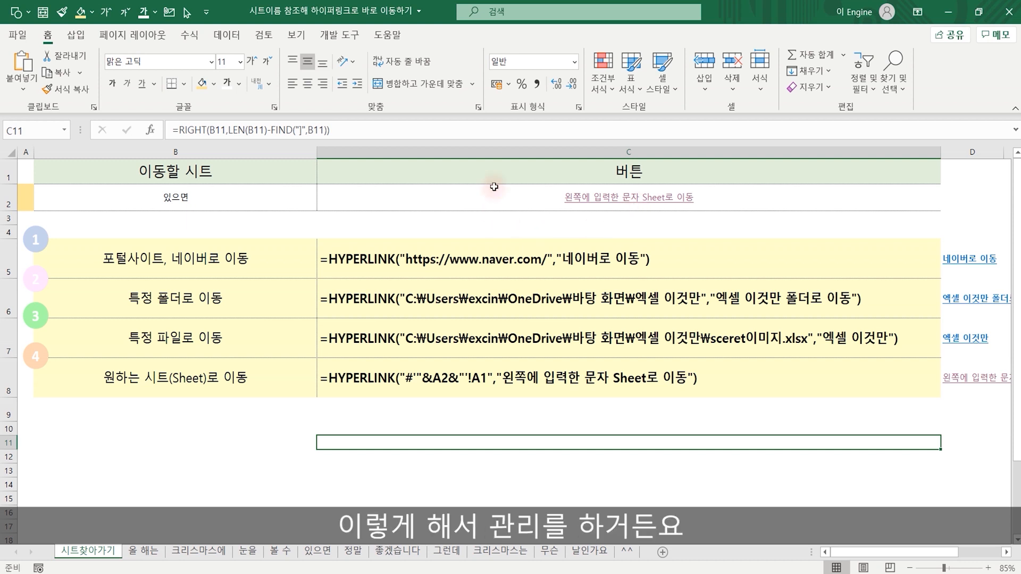
{"action": "left_click", "coordinate": [199, 205]}
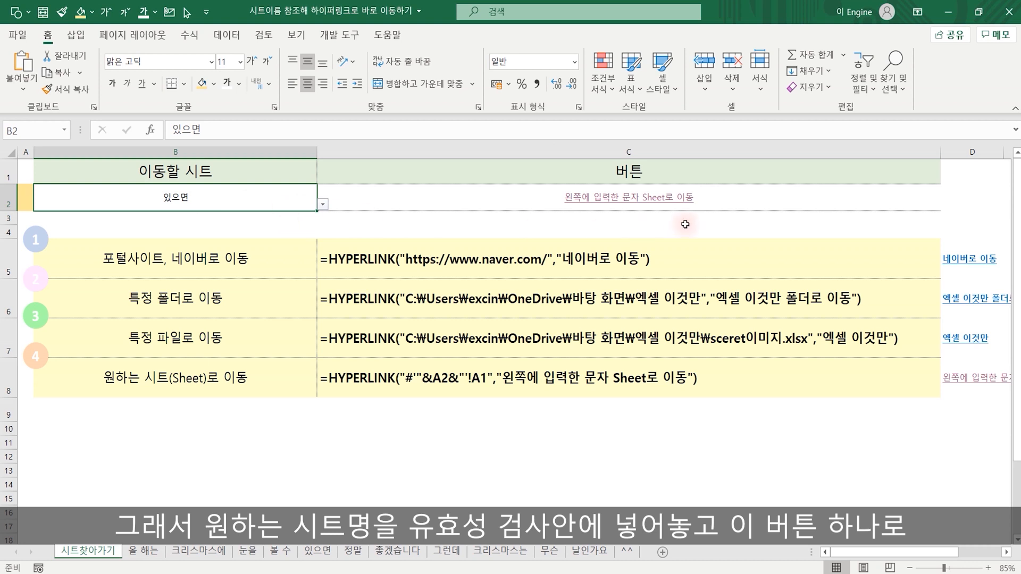